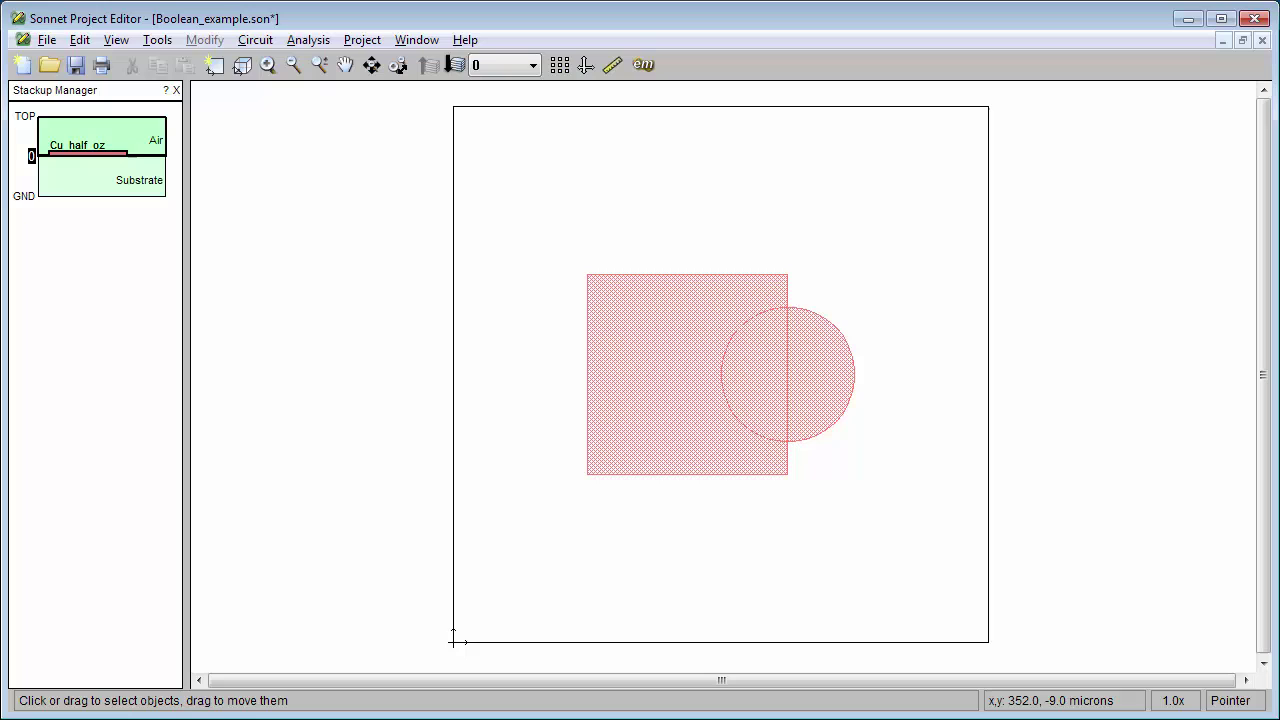
# Step: Select the square, then the circle, then clear the selection
pyautogui.click(660, 433)
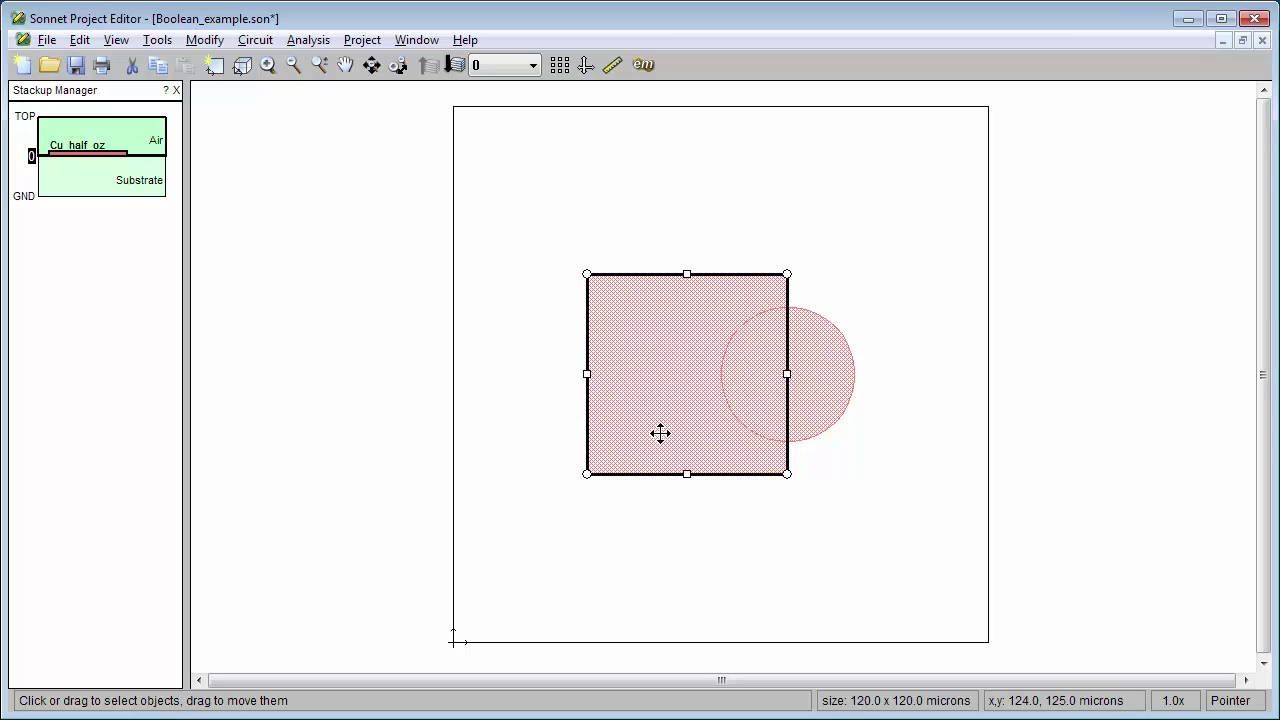
pyautogui.click(822, 393)
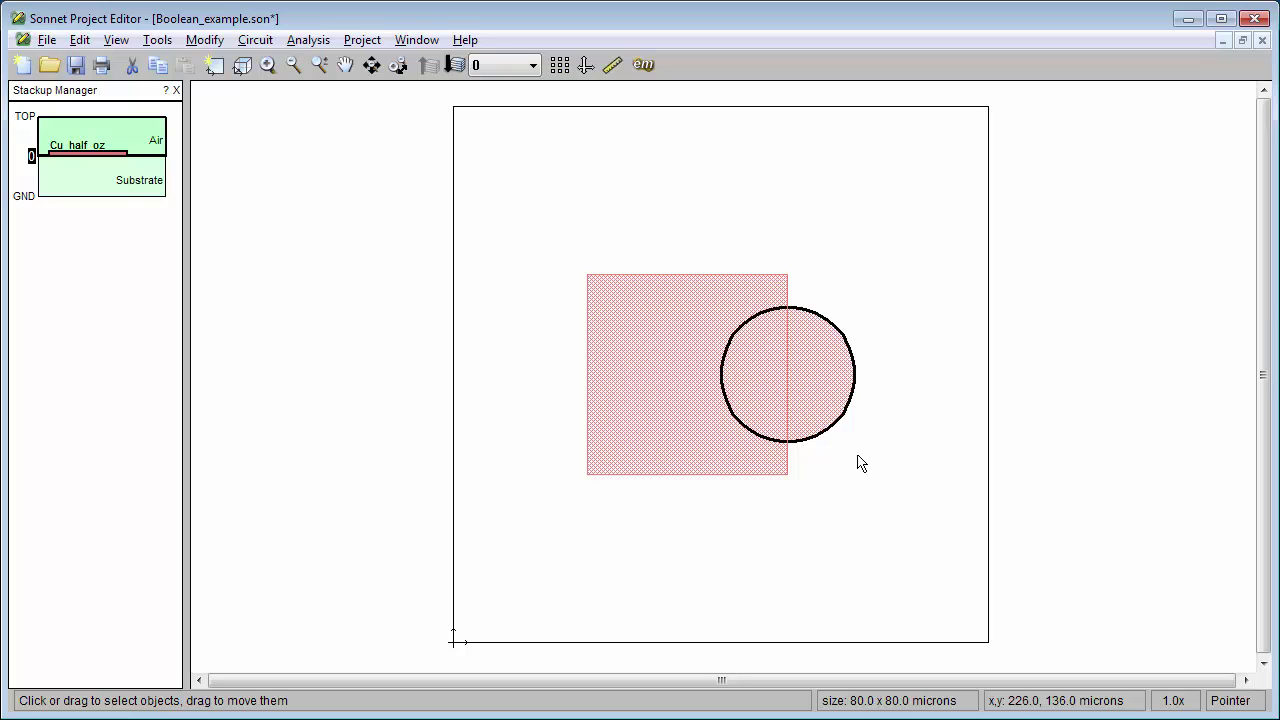
pyautogui.click(899, 566)
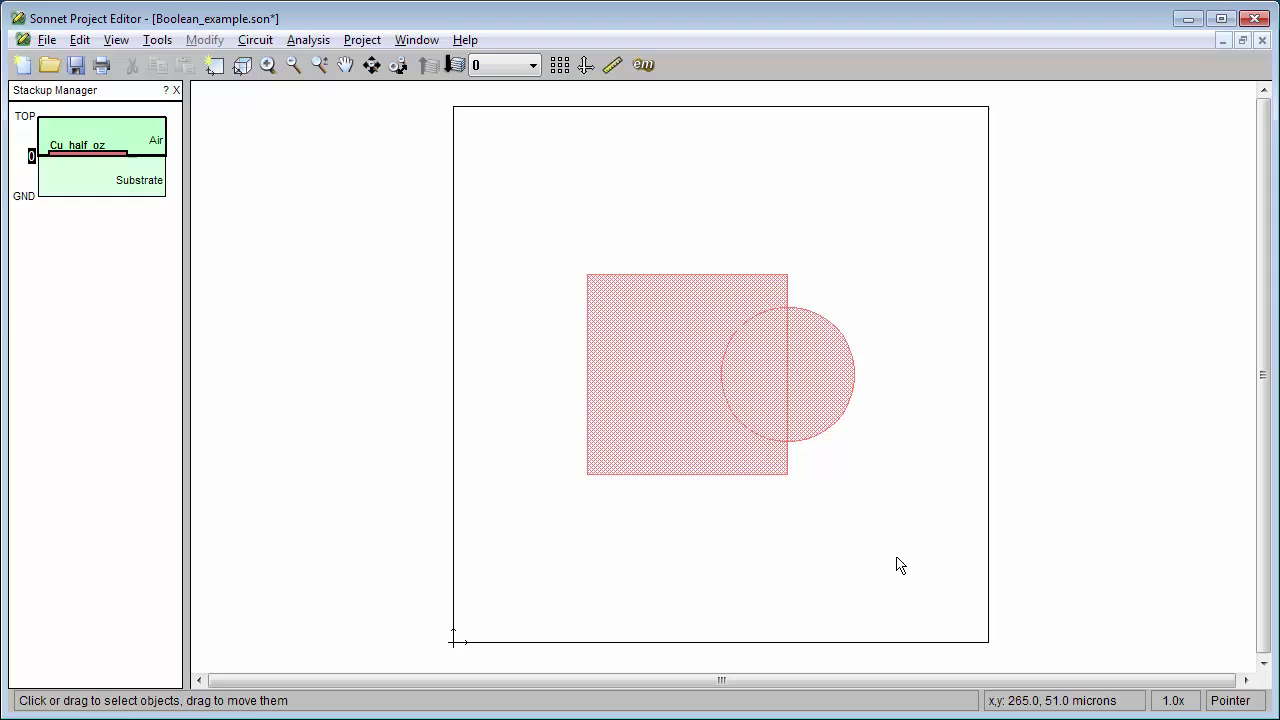
# Step: Union the square and circle into one polygon, then undo the merge
pyautogui.click(78, 40)
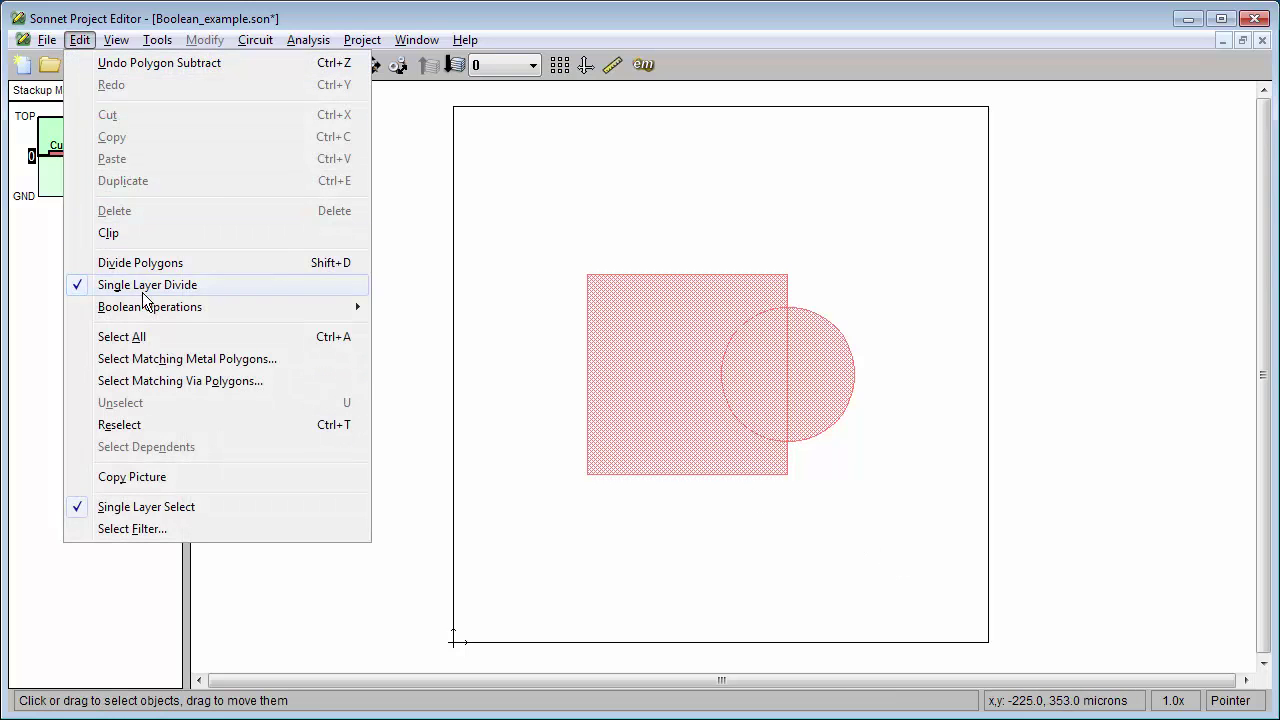
pyautogui.moveTo(148, 312)
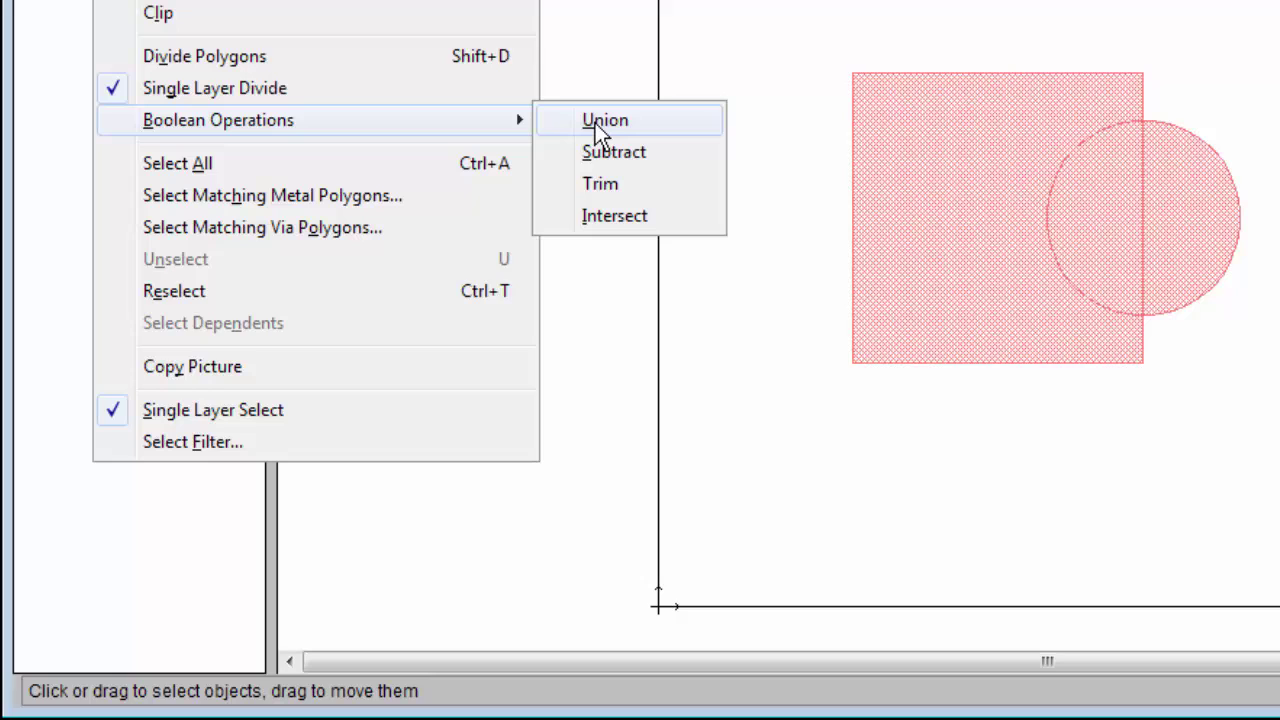
pyautogui.click(605, 120)
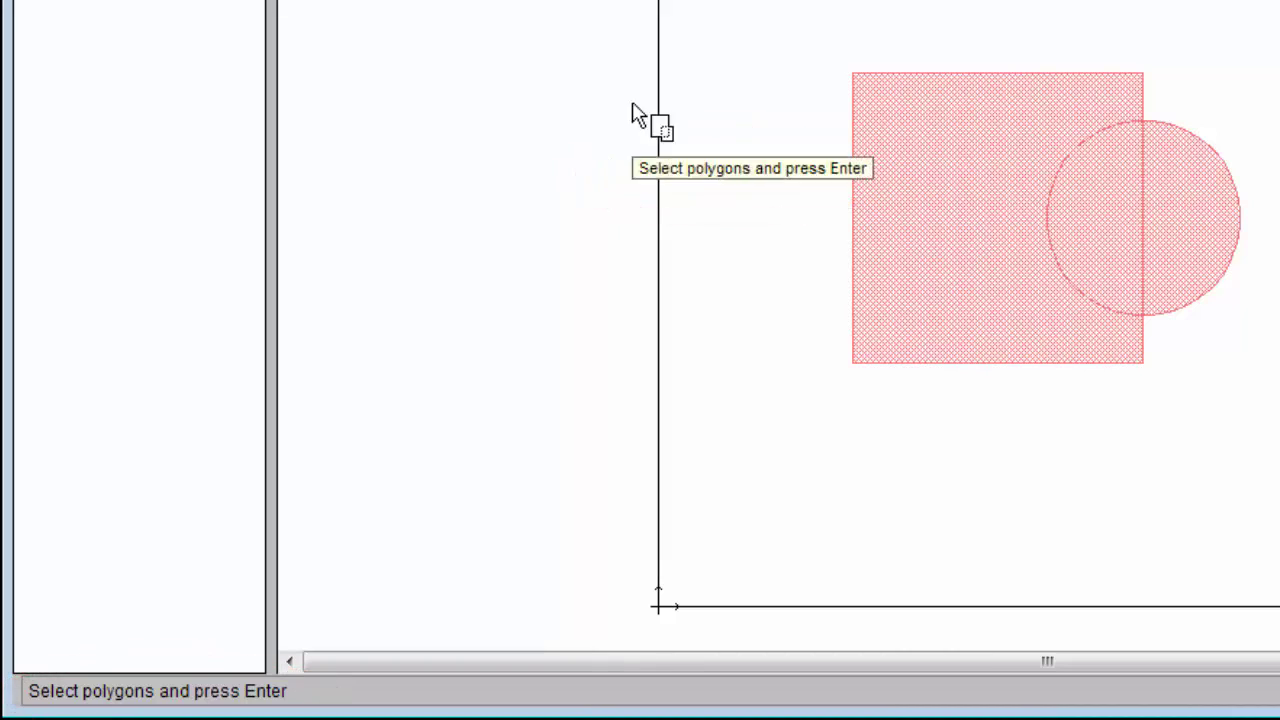
pyautogui.moveTo(738, 17); pyautogui.dragTo(1266, 406)
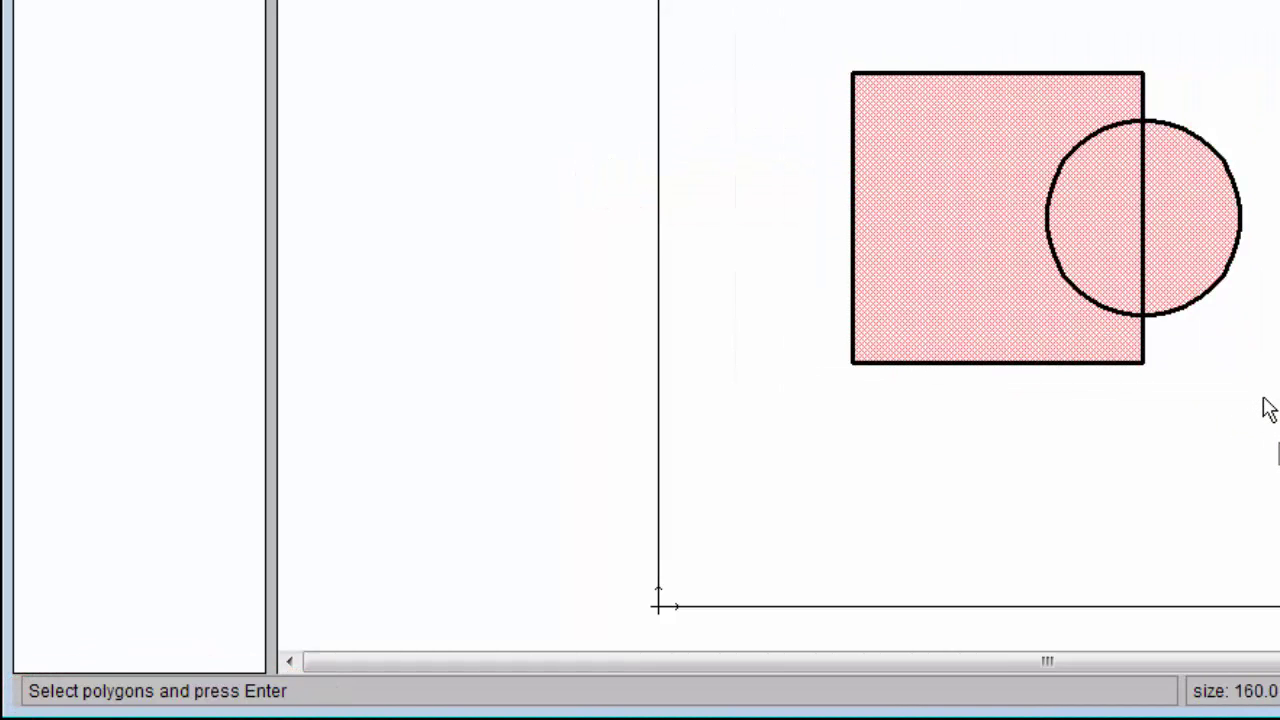
pyautogui.press('Return')
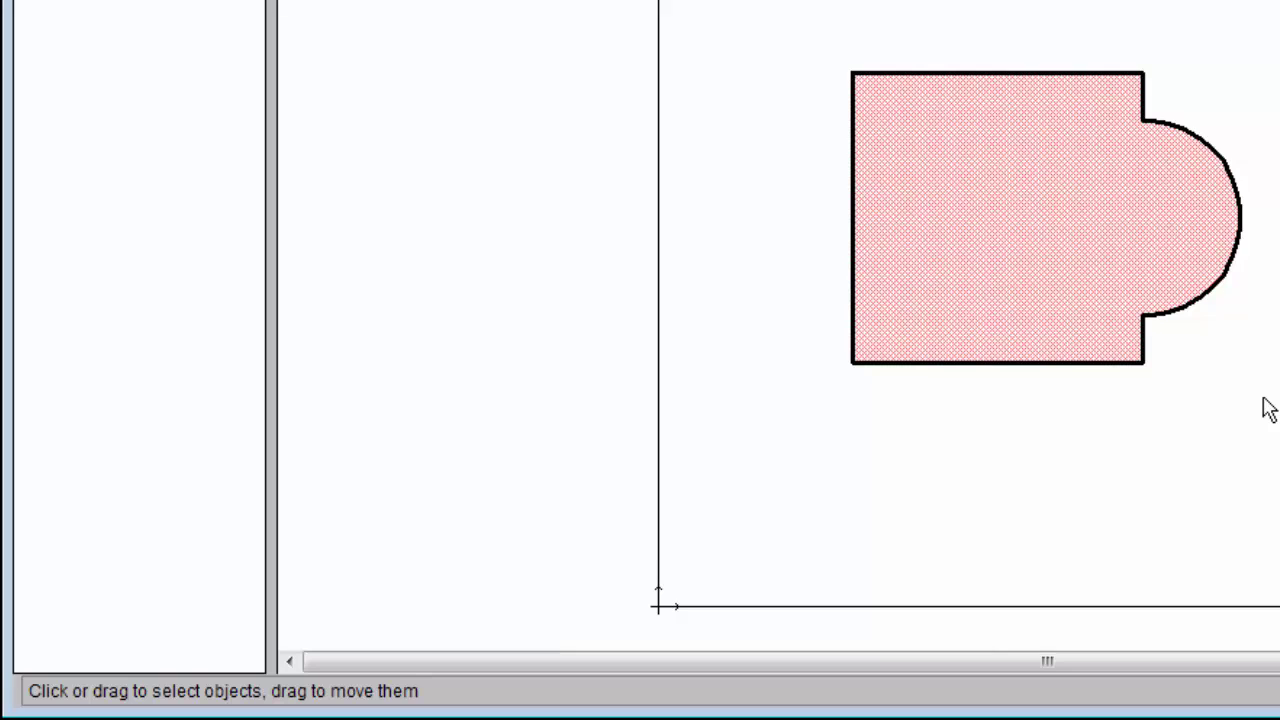
pyautogui.hotkey('ctrl', 'z')
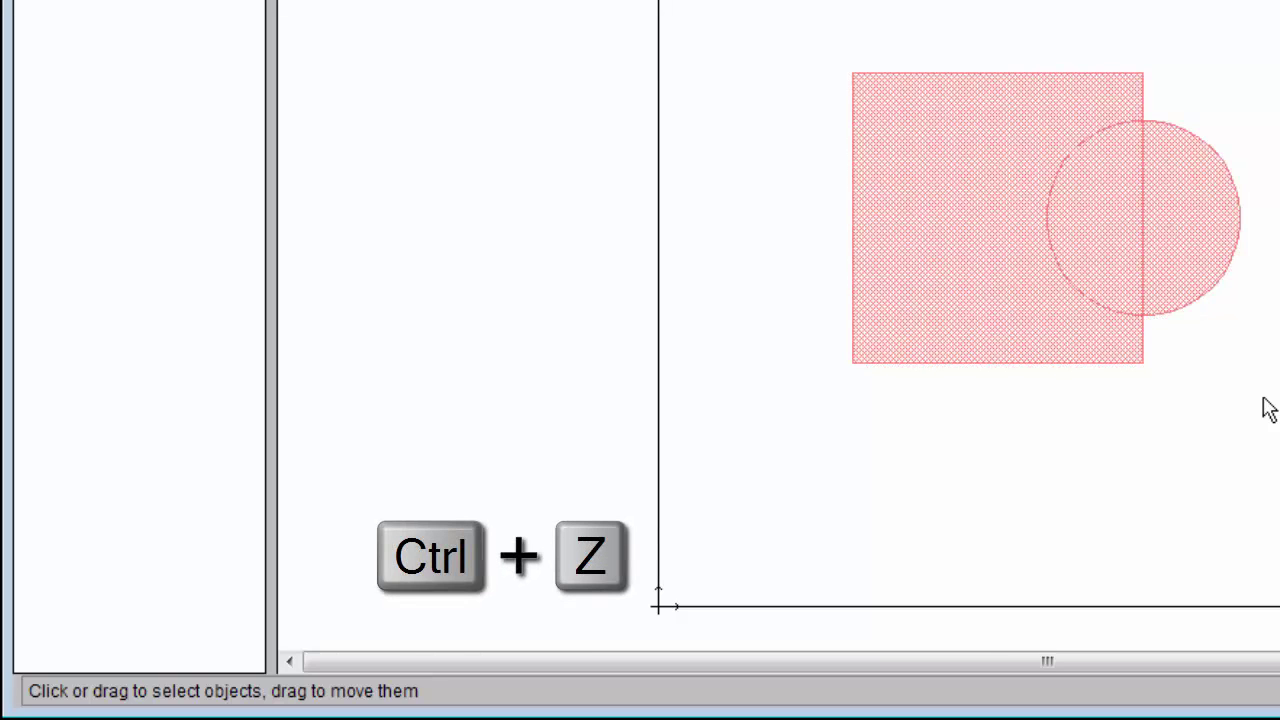
# Step: Subtract the circle from the square, notching the square's right edge
pyautogui.click(115, 0)
pyautogui.moveTo(277, 125)
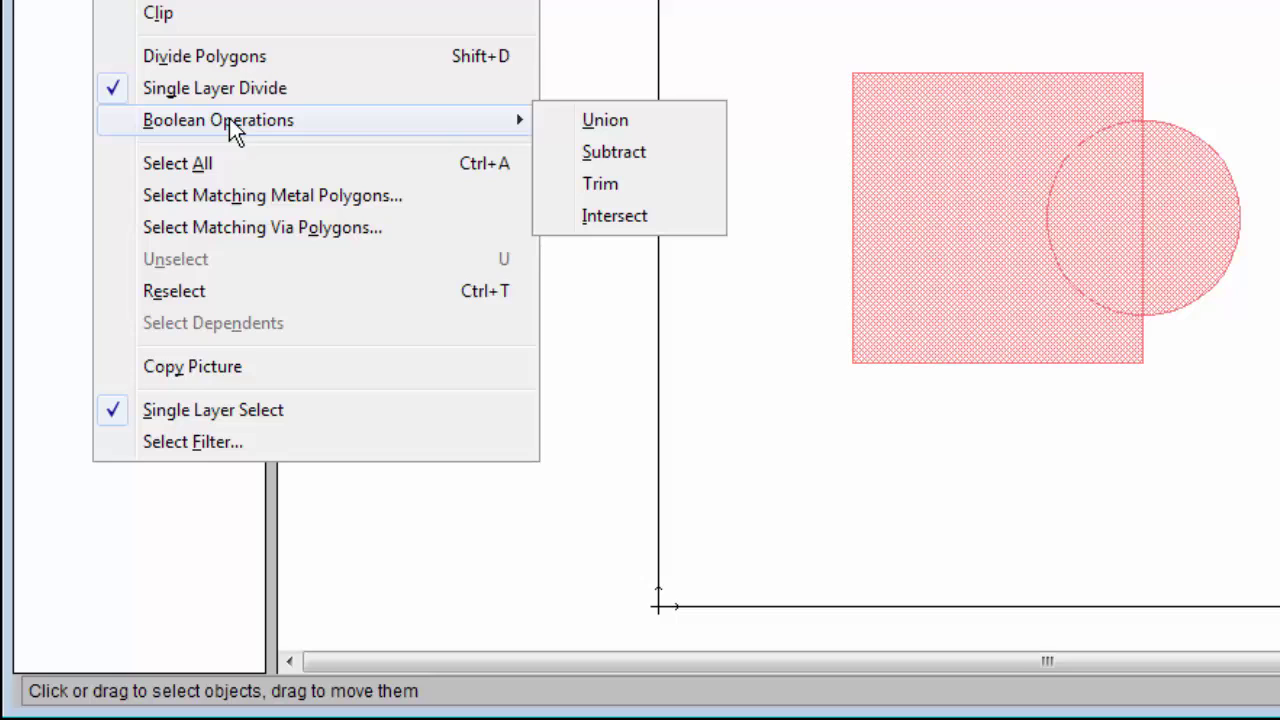
pyautogui.click(604, 158)
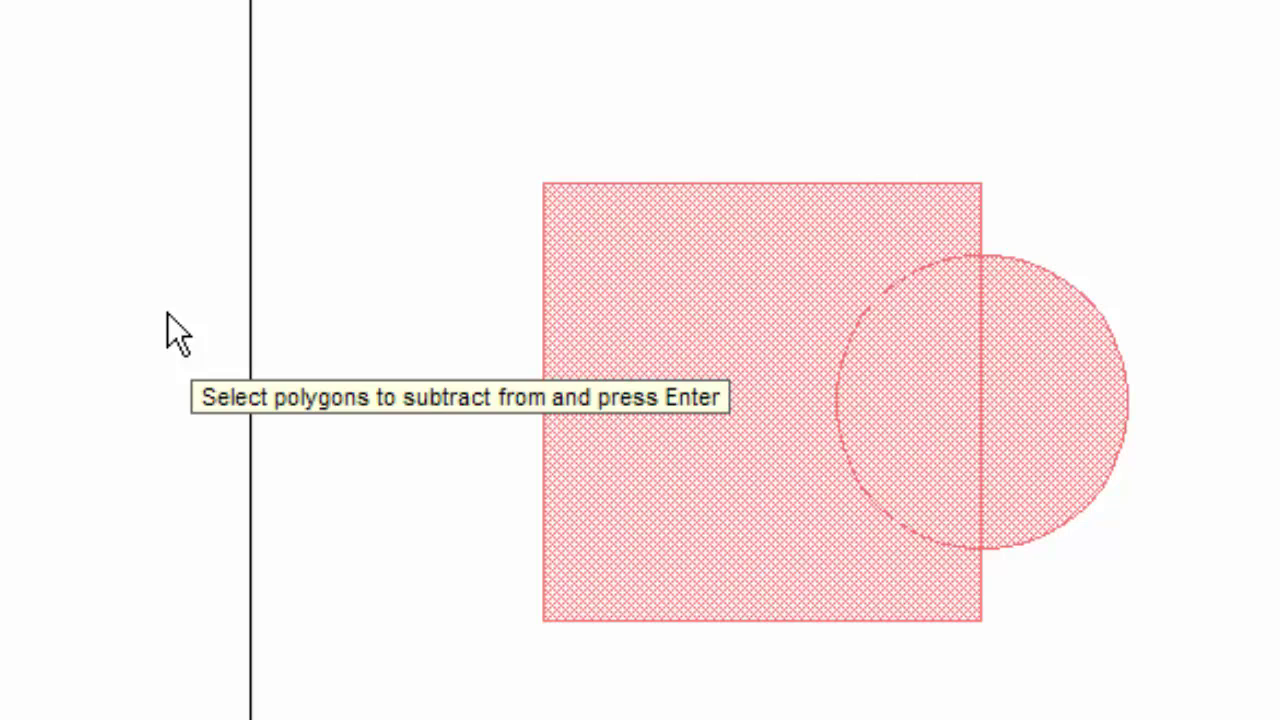
pyautogui.click(652, 362)
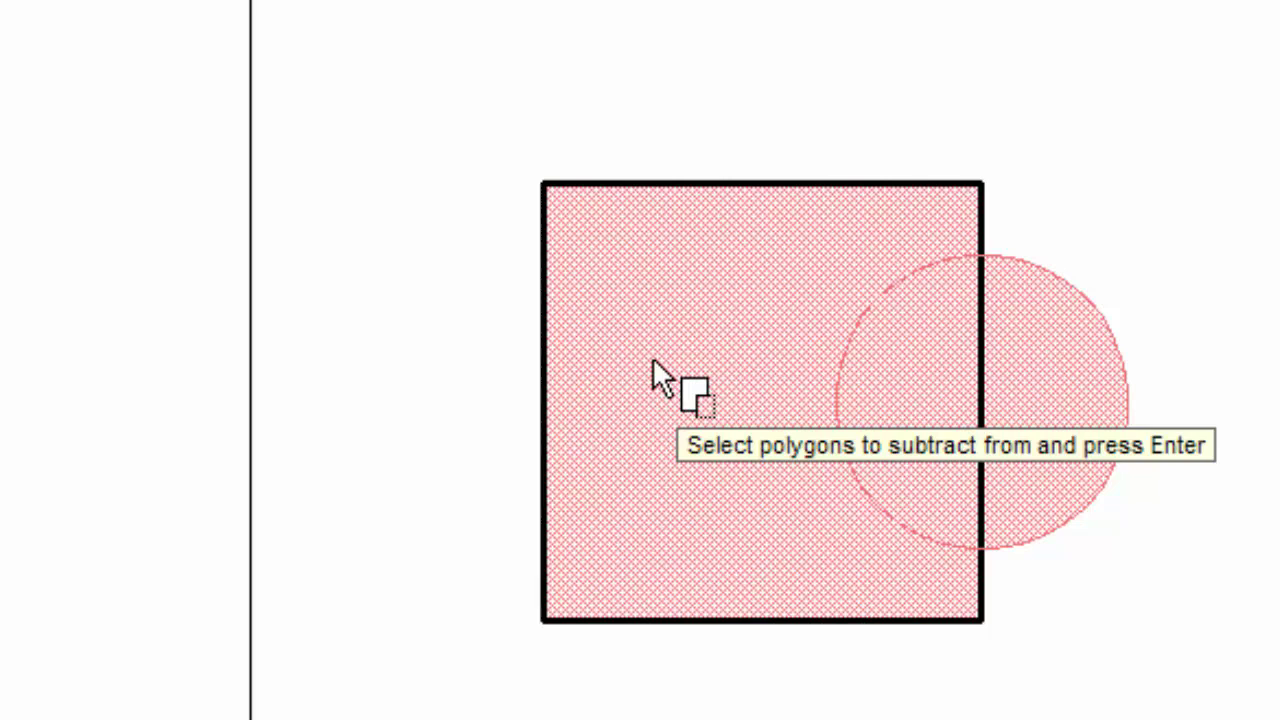
pyautogui.press('Return')
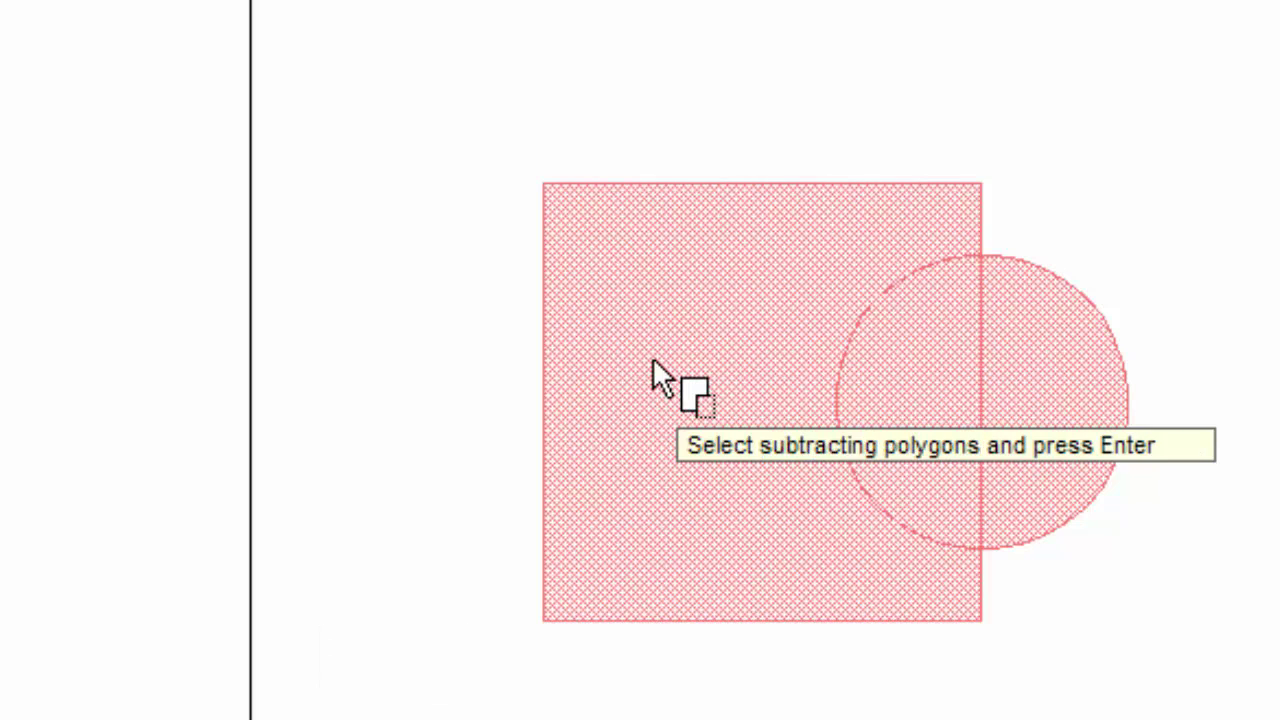
pyautogui.click(1035, 393)
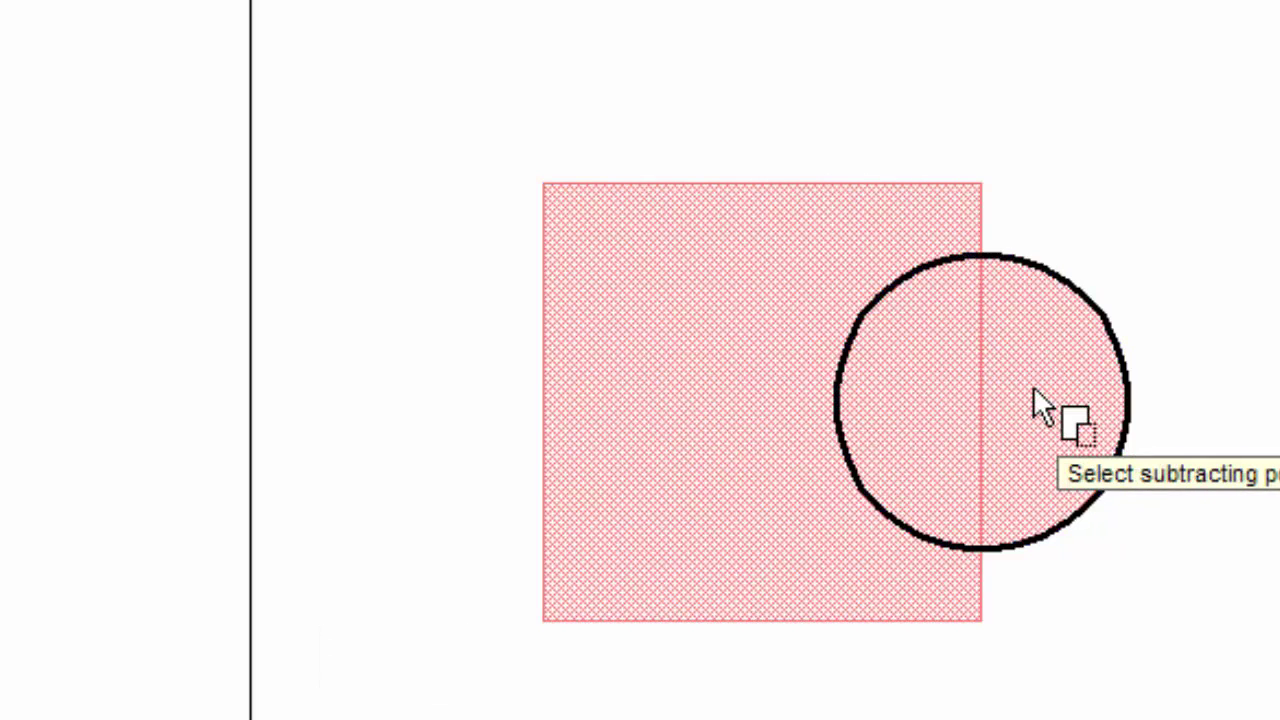
pyautogui.press('Return')
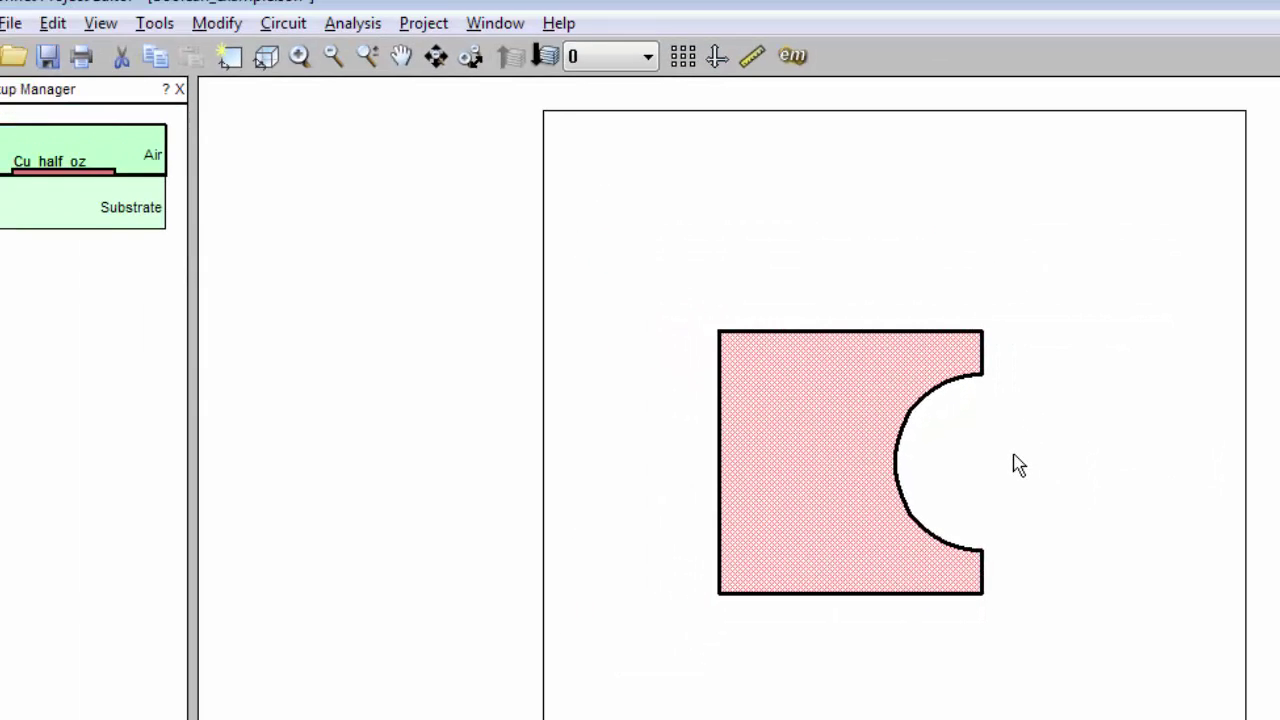
# Step: Undo the subtraction and trim the square with the circle
pyautogui.hotkey('ctrl', 'z')
pyautogui.click(52, 22)
pyautogui.moveTo(172, 383)
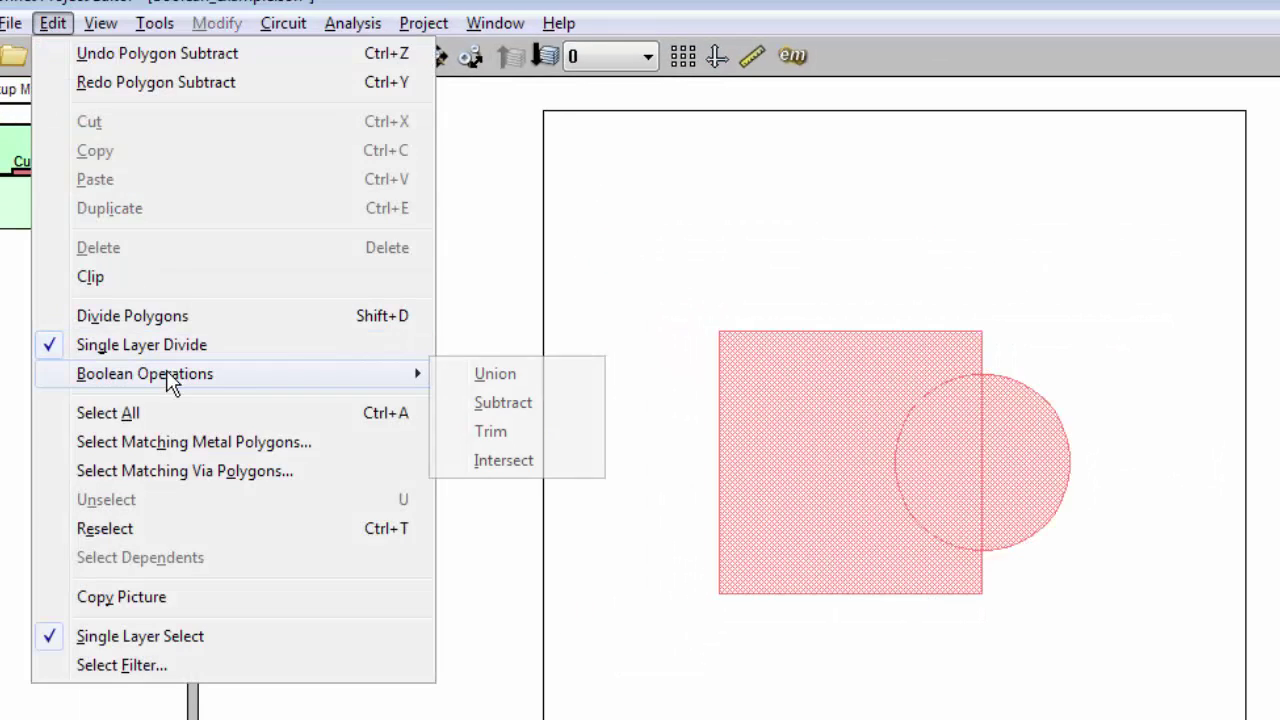
pyautogui.click(491, 431)
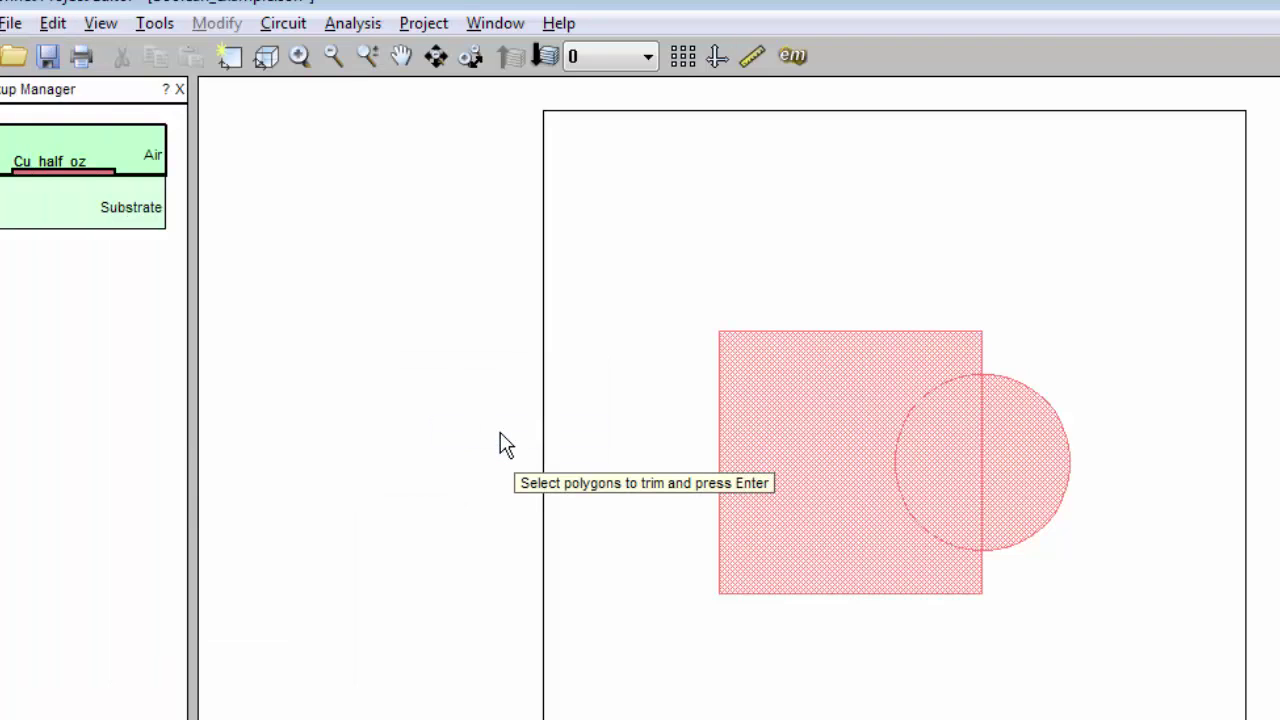
pyautogui.click(808, 466)
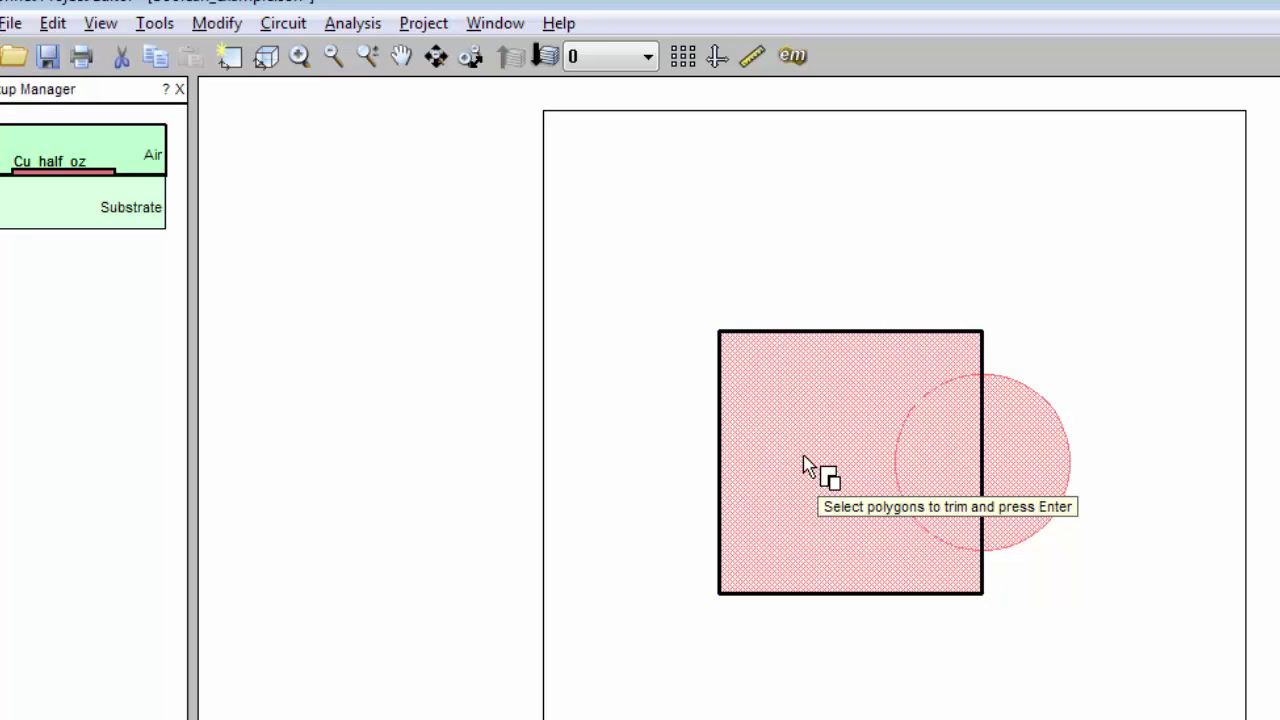
pyautogui.press('Return')
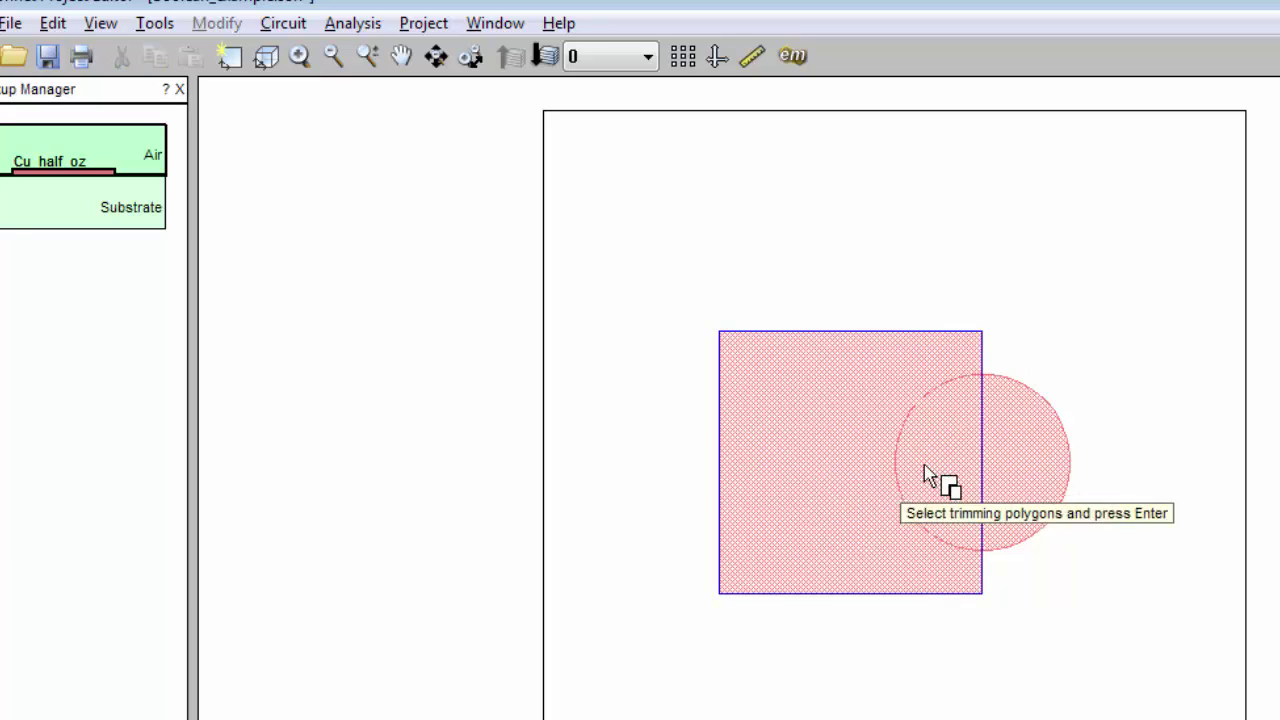
pyautogui.click(1022, 480)
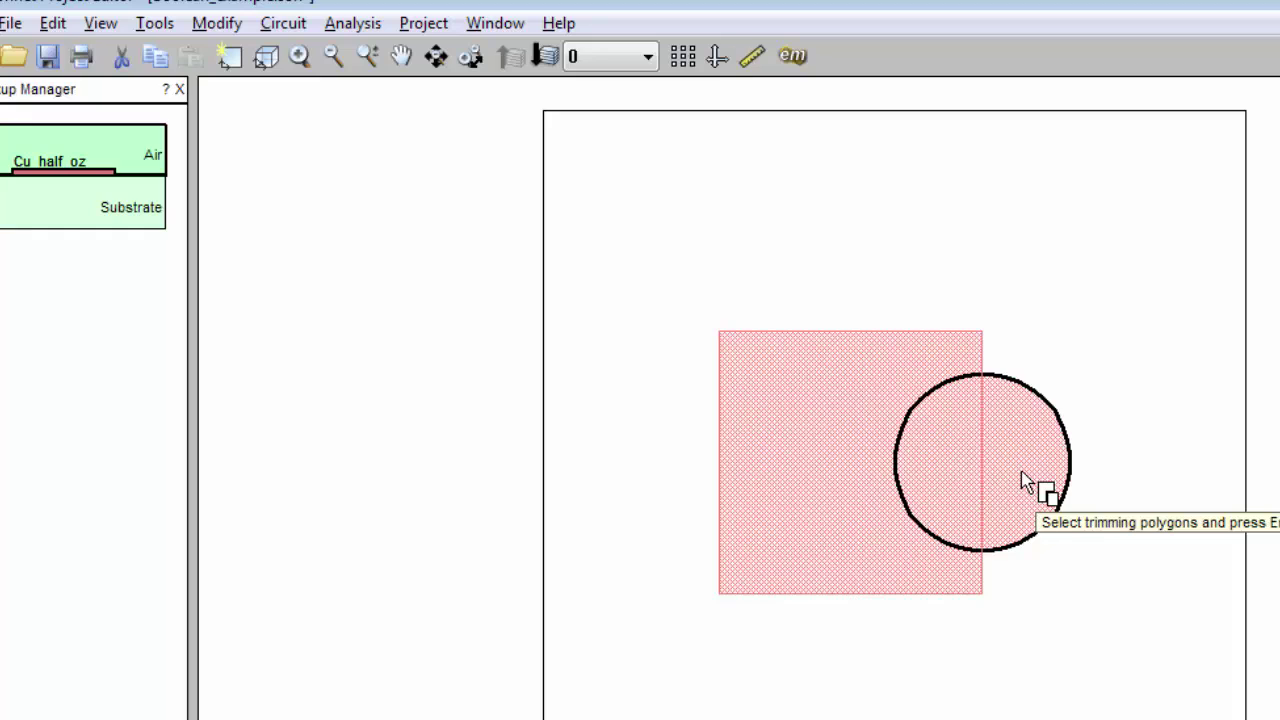
pyautogui.press('Return')
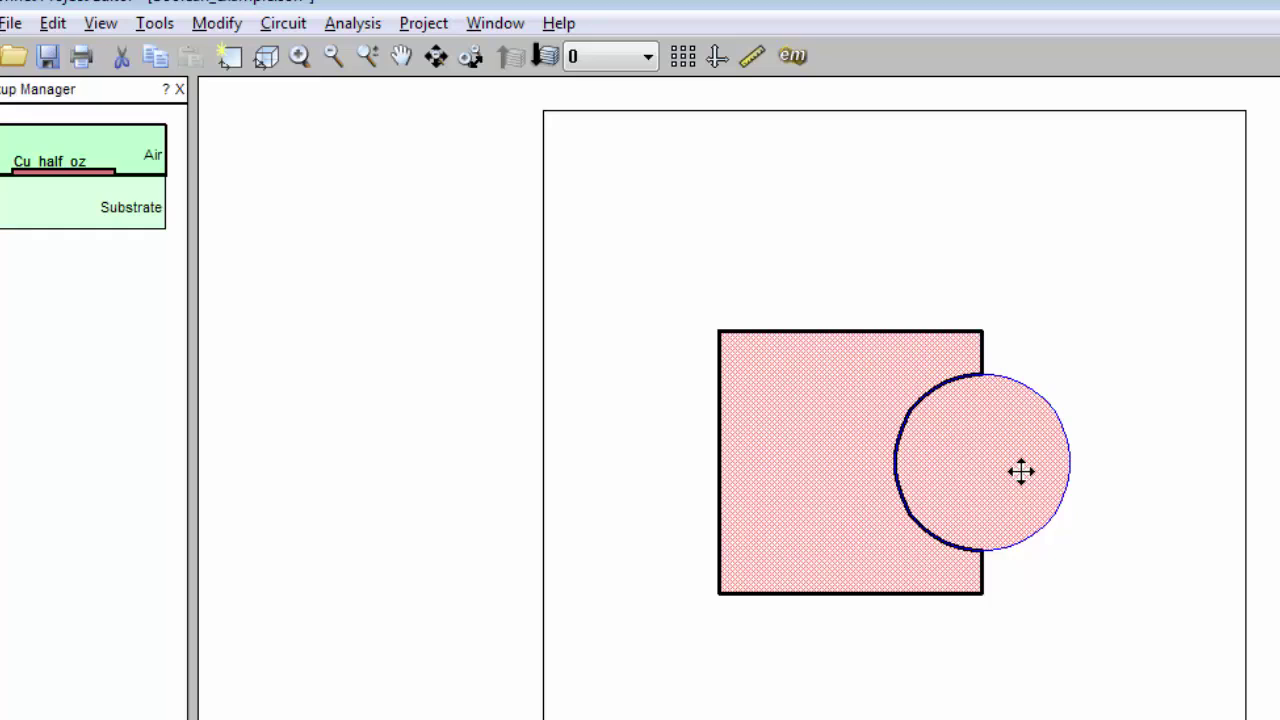
# Step: Drag the circle right to reveal the trimmed notch, then undo the trim
pyautogui.click(1021, 472)
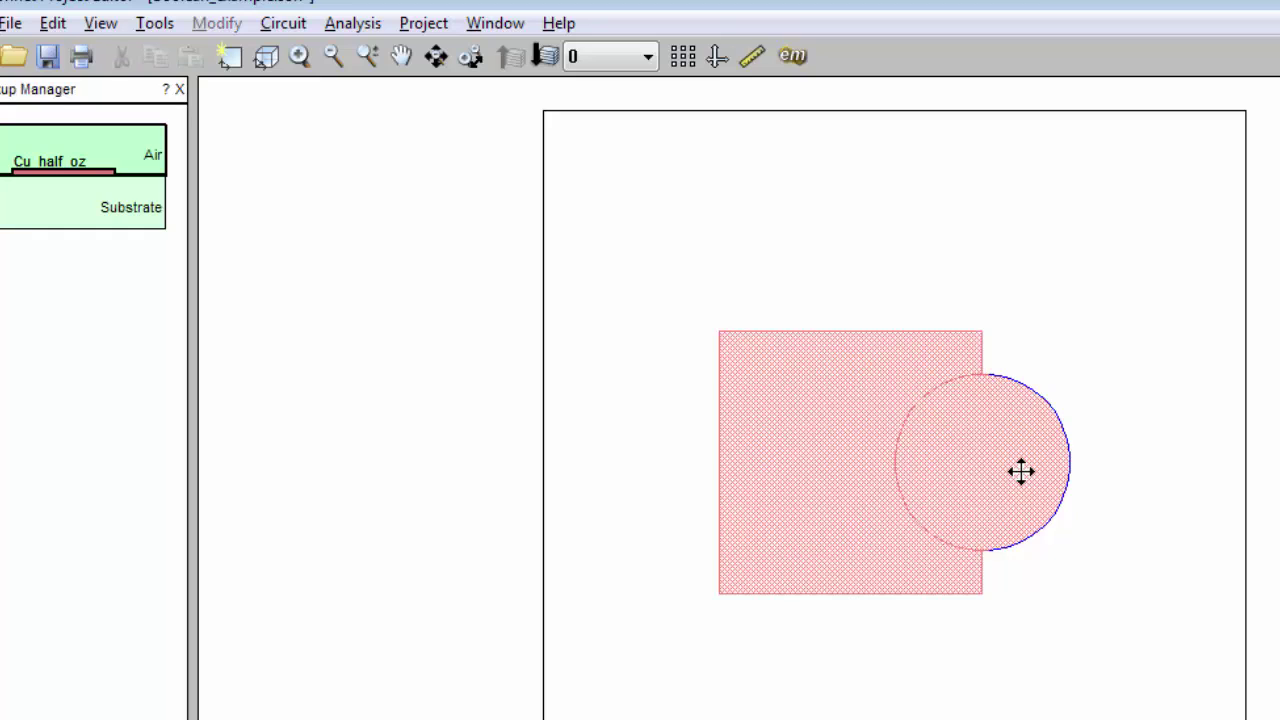
pyautogui.click(825, 461)
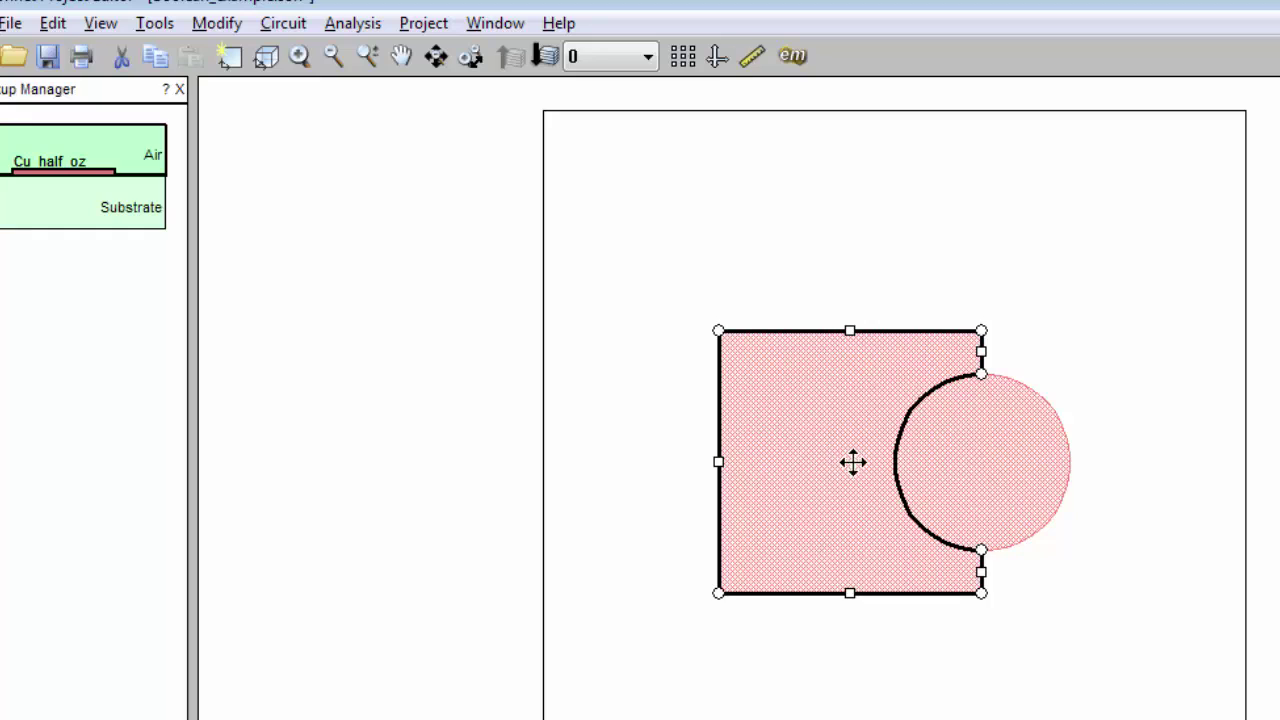
pyautogui.click(1000, 478)
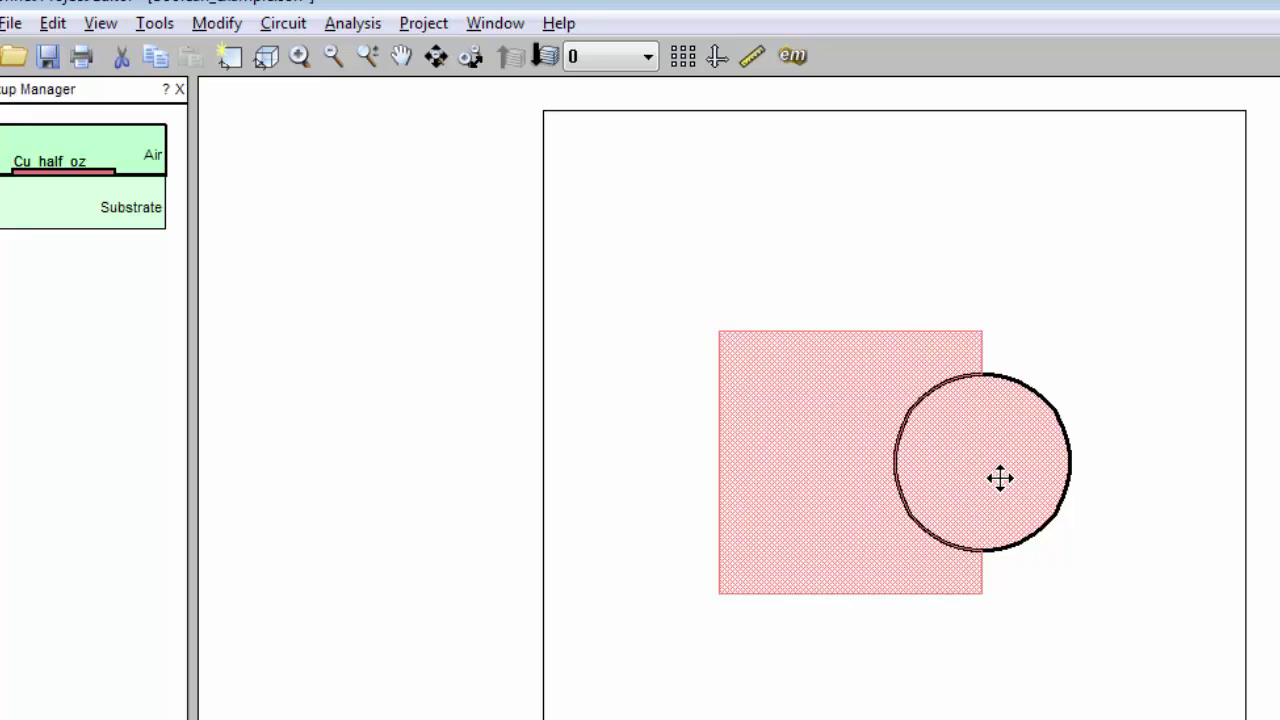
pyautogui.moveTo(1000, 478); pyautogui.dragTo(1126, 490)
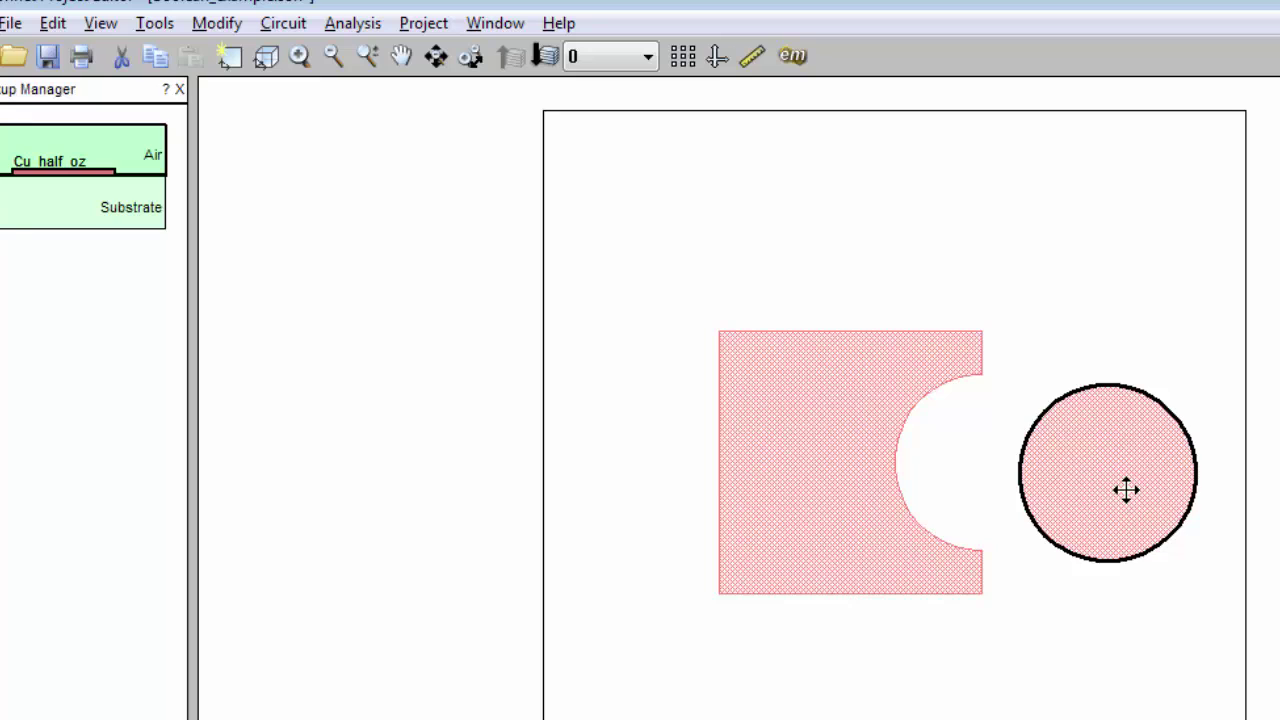
pyautogui.hotkey('ctrl', 'z')
# Step: Intersect the square and circle, leaving only their shared half-disc
pyautogui.click(52, 23)
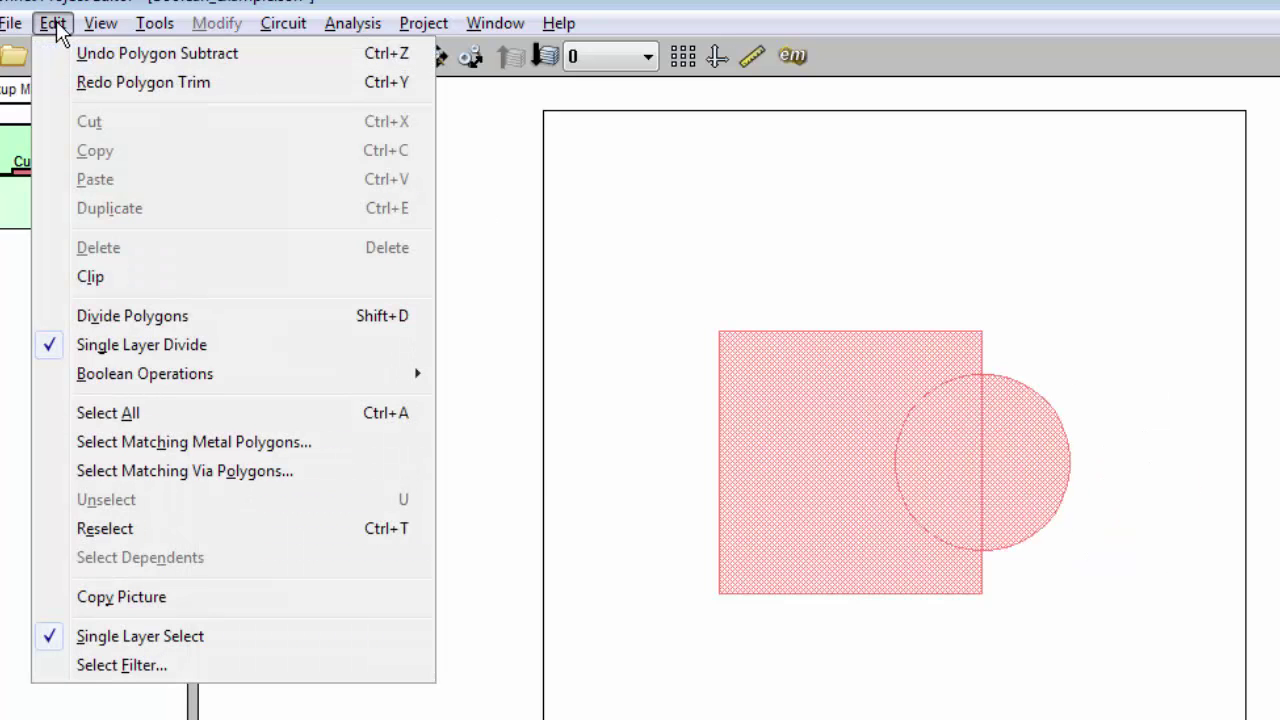
pyautogui.moveTo(152, 380)
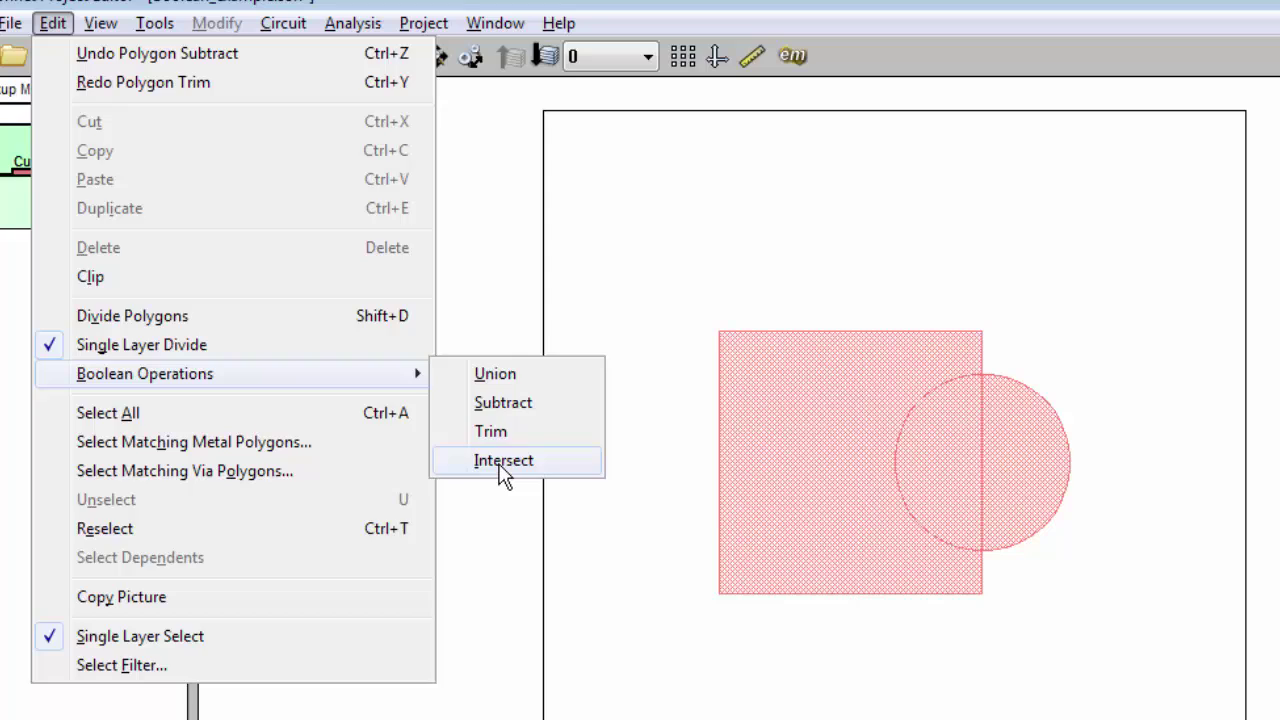
pyautogui.click(497, 465)
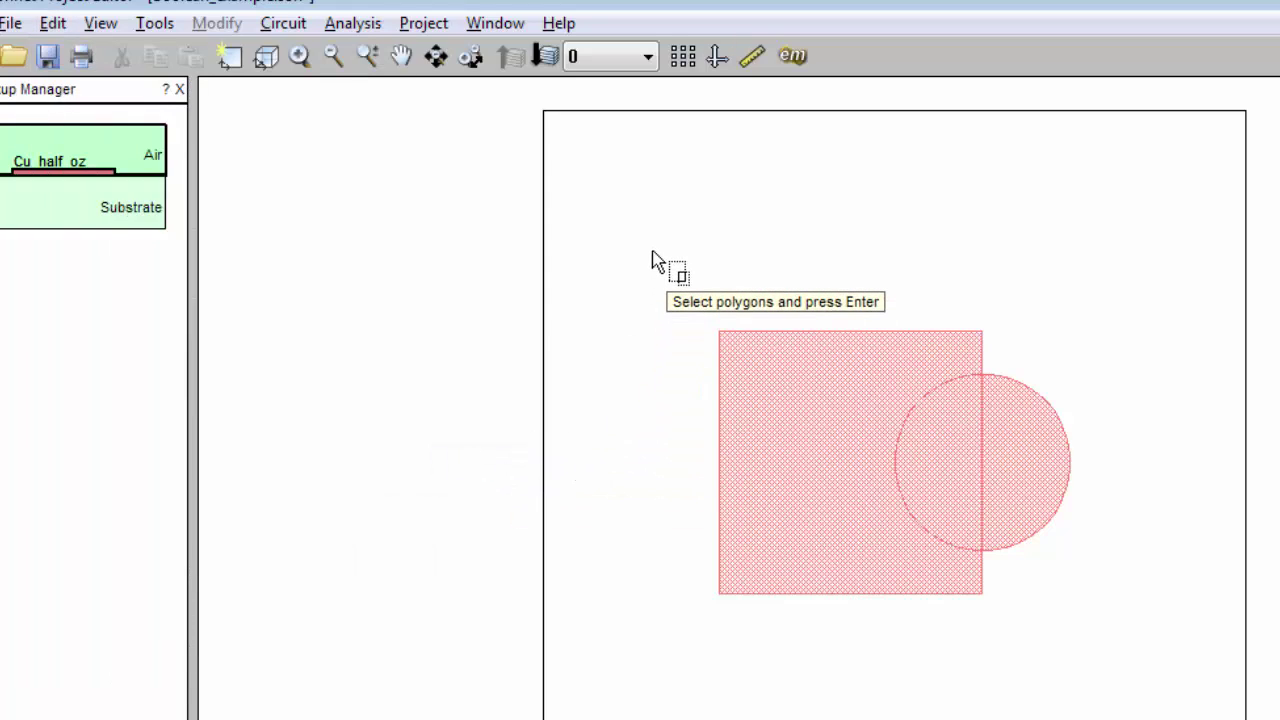
pyautogui.moveTo(651, 252); pyautogui.dragTo(1078, 662)
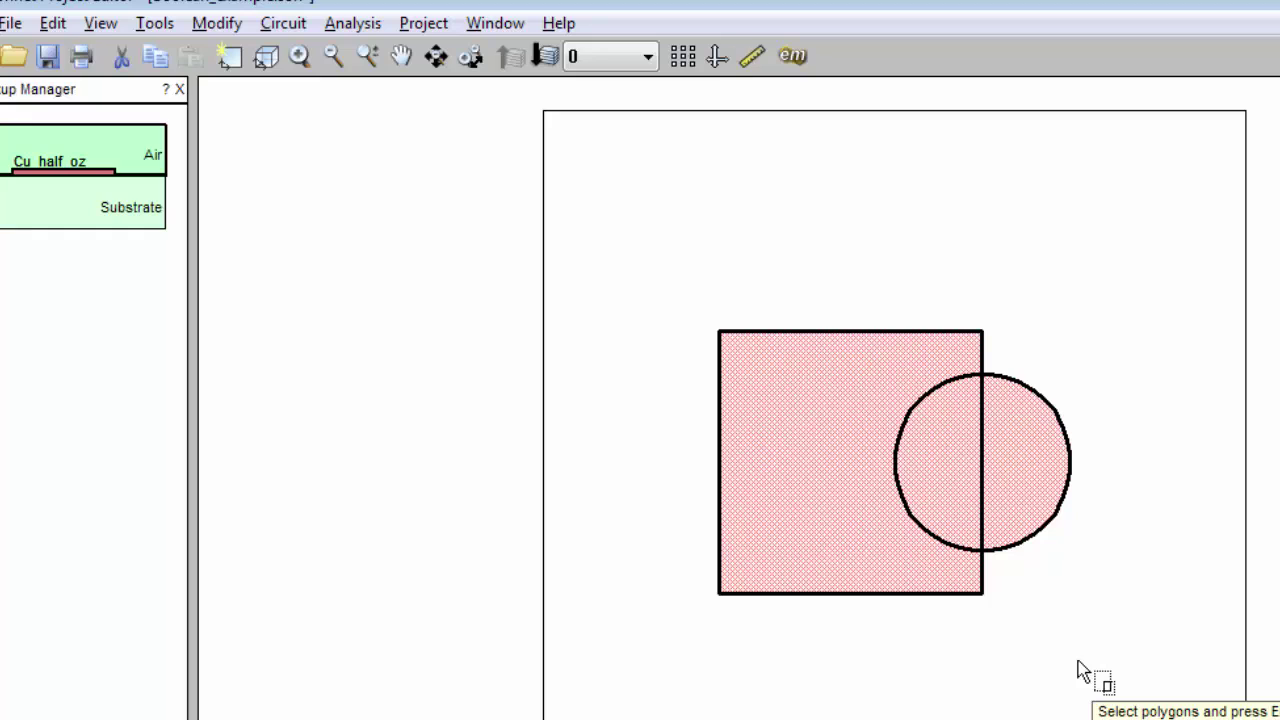
pyautogui.press('Return')
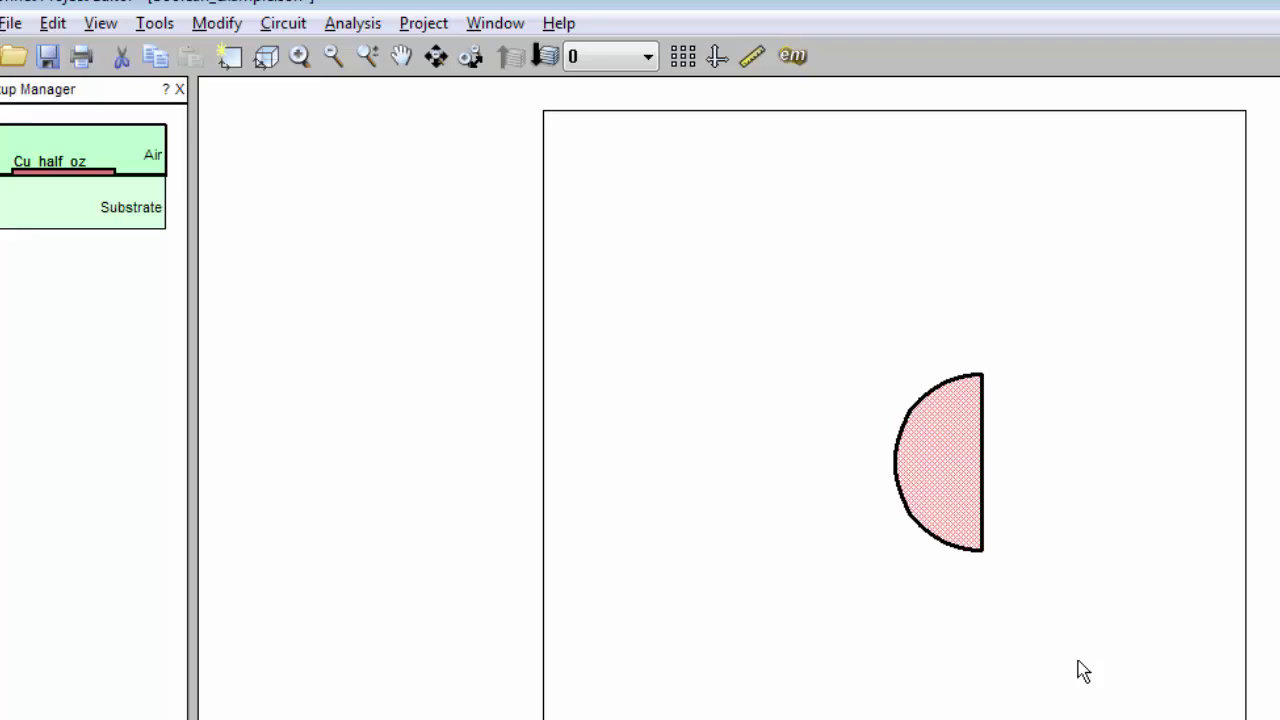
# Step: Undo the intersection, then union the square and circle into one polygon
pyautogui.click(1083, 671)
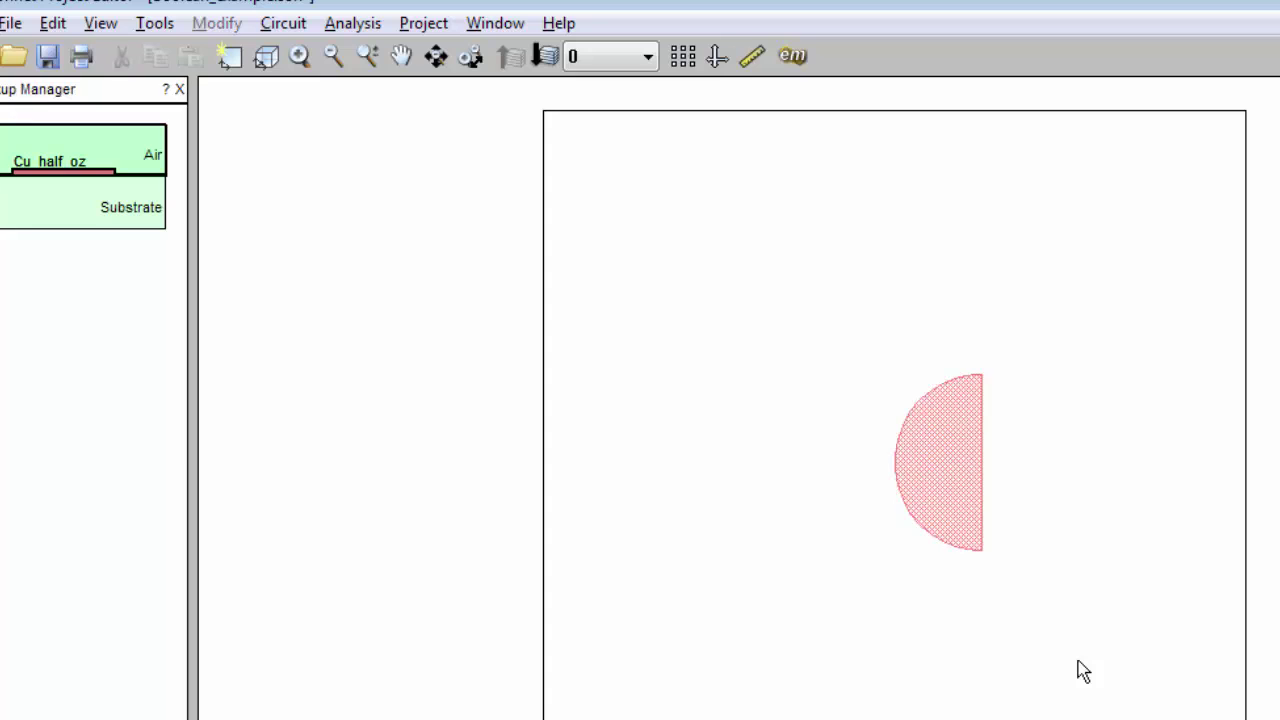
pyautogui.hotkey('ctrl', 'z')
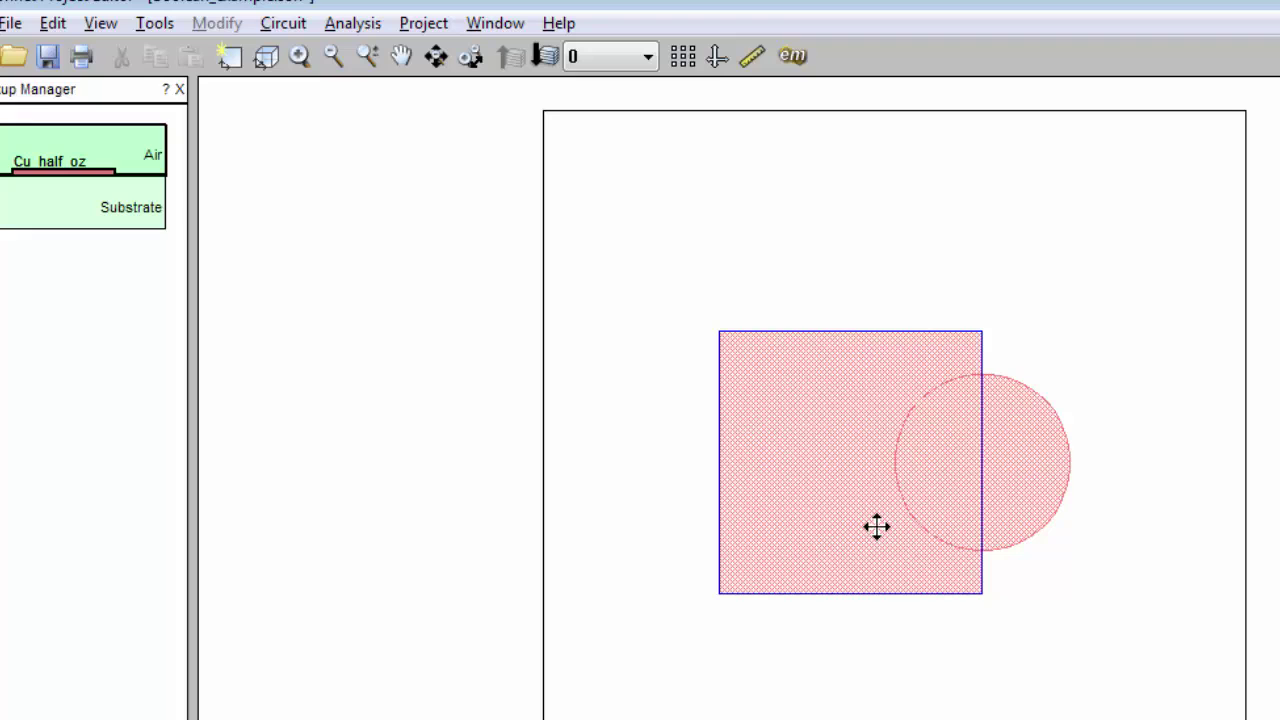
pyautogui.moveTo(600, 213); pyautogui.dragTo(1211, 674)
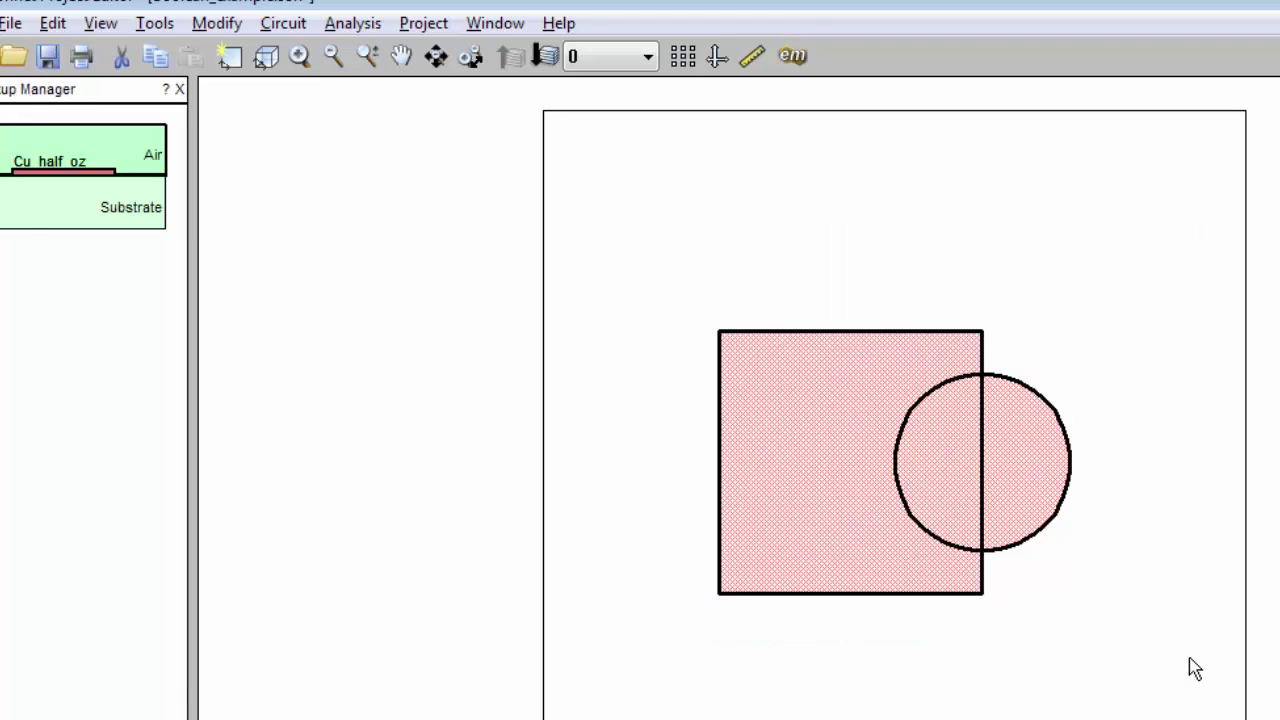
pyautogui.click(52, 23)
pyautogui.moveTo(418, 378)
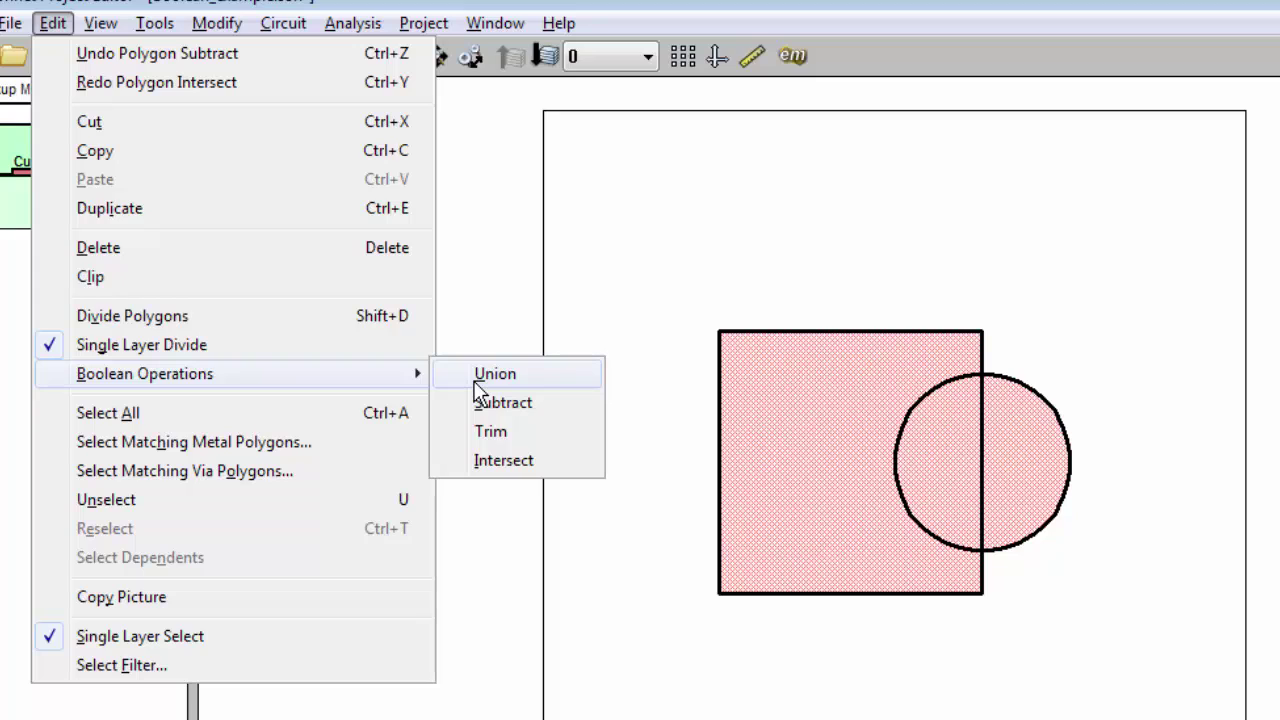
pyautogui.click(478, 375)
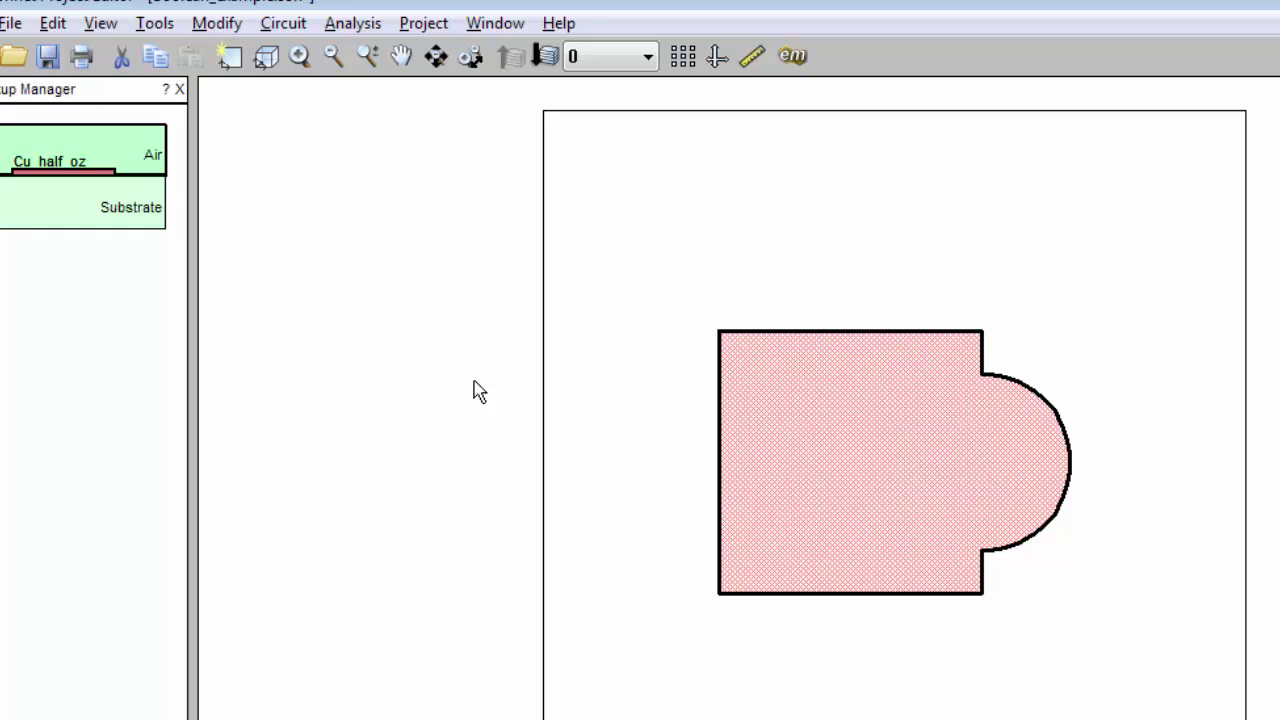
# Step: Undo the union and subtract the circle from the square again
pyautogui.hotkey('ctrl', 'z')
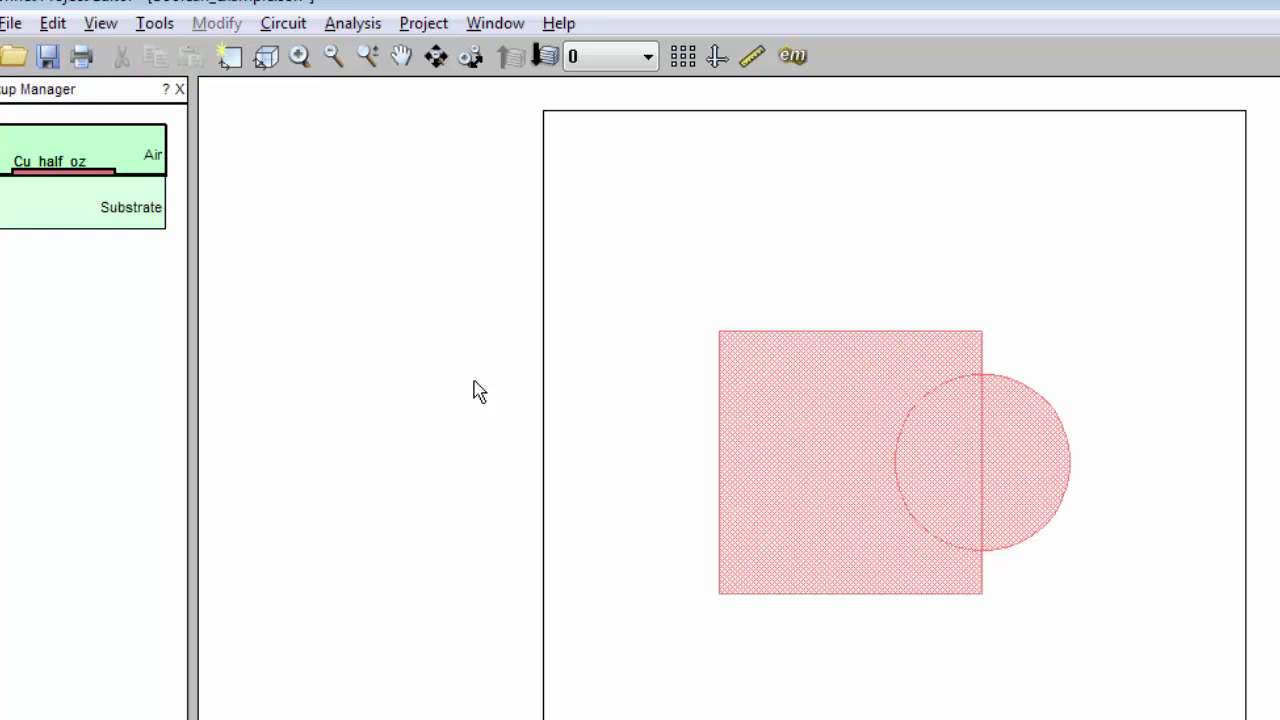
pyautogui.click(836, 524)
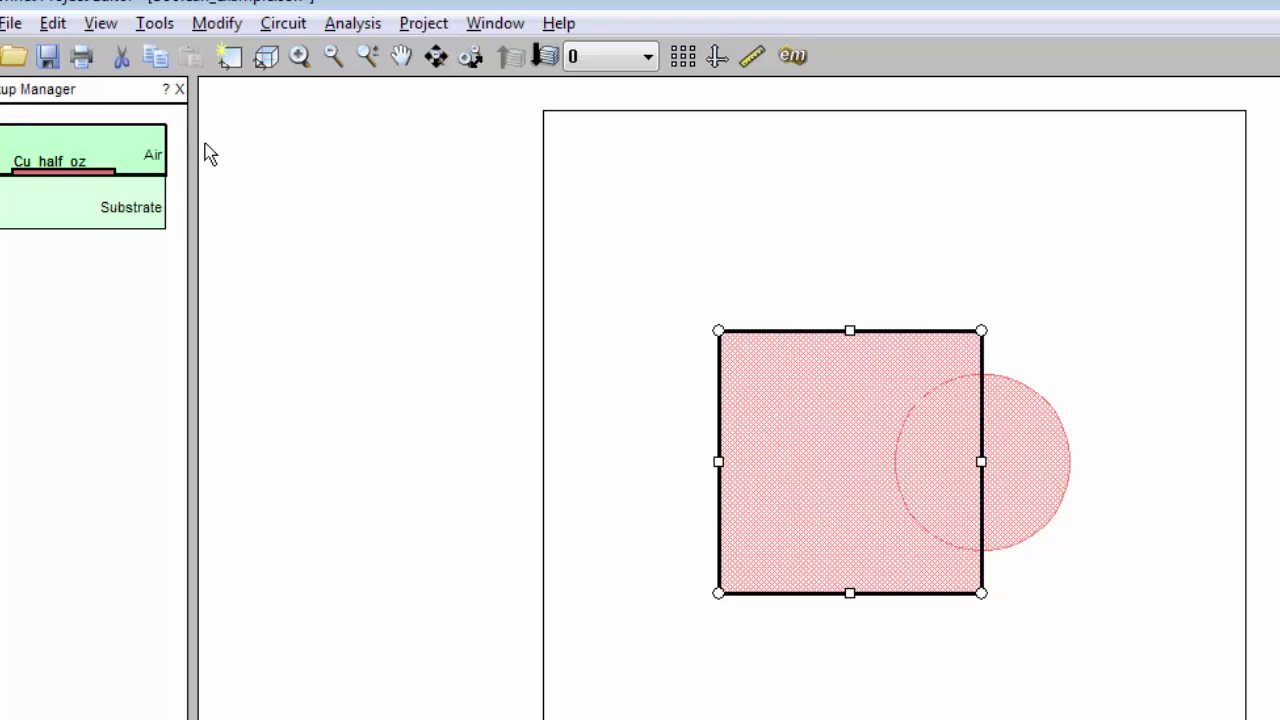
pyautogui.click(58, 24)
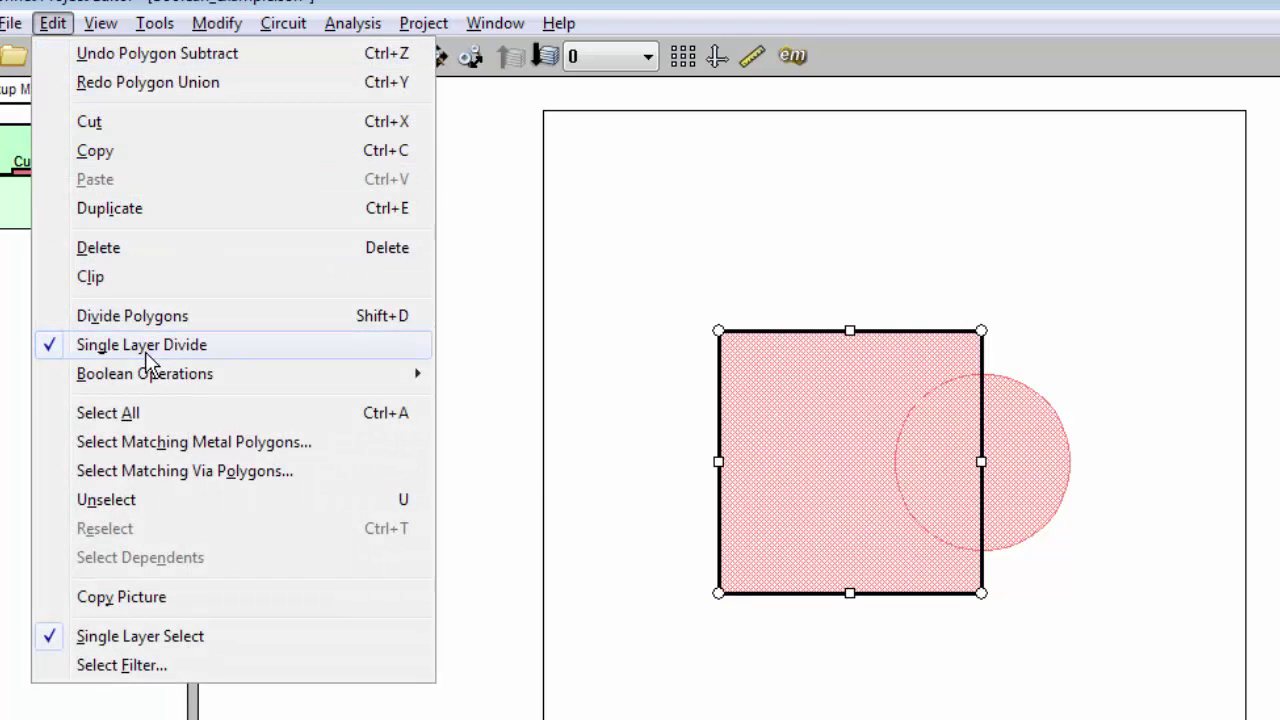
pyautogui.moveTo(228, 376)
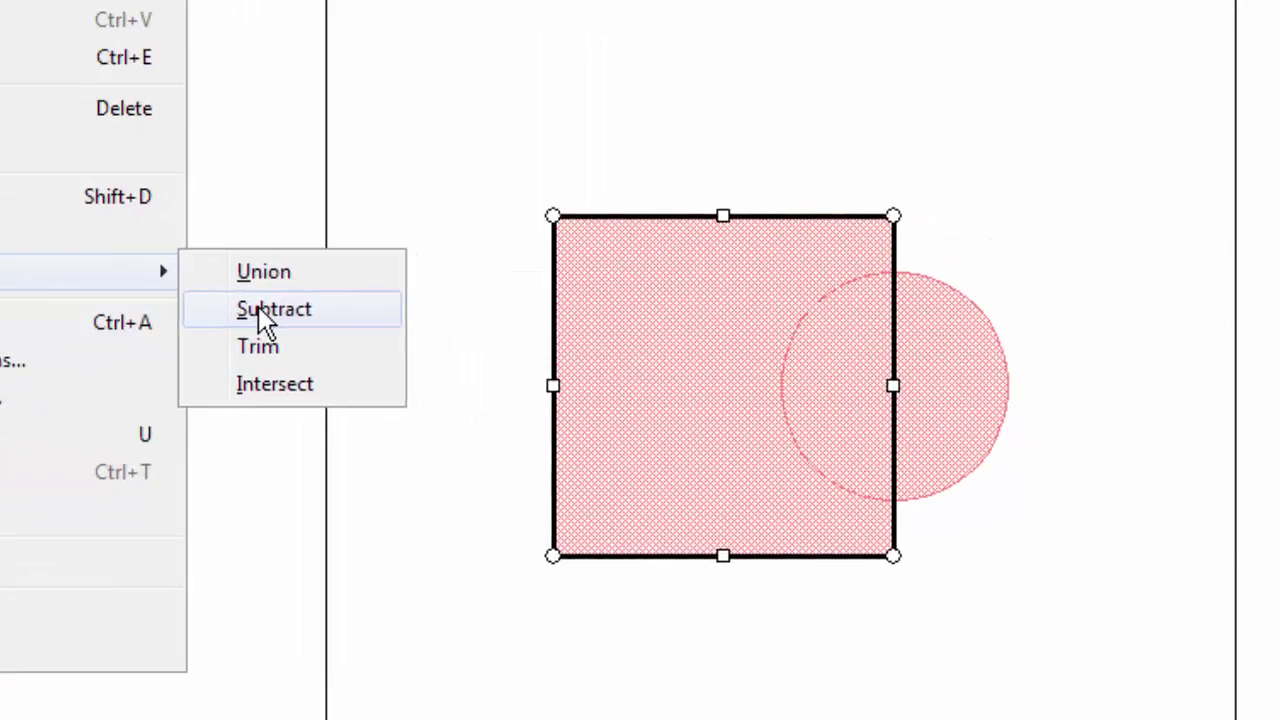
pyautogui.click(497, 404)
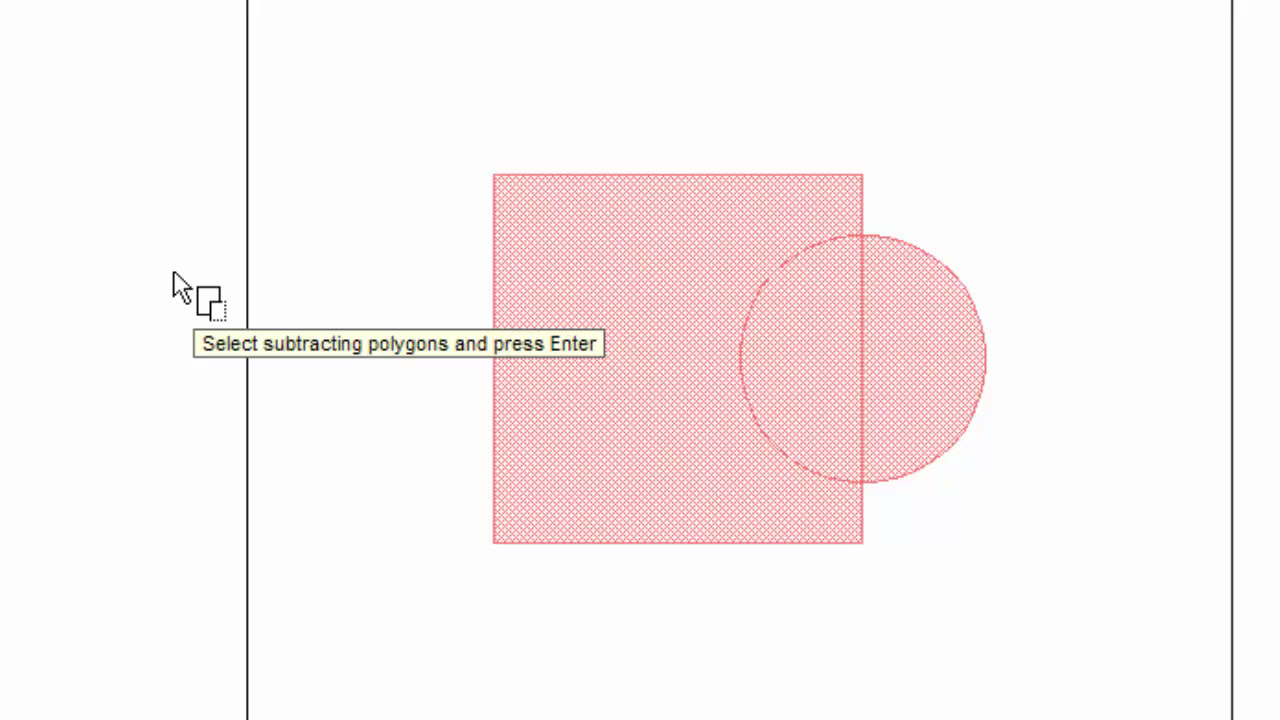
pyautogui.click(905, 383)
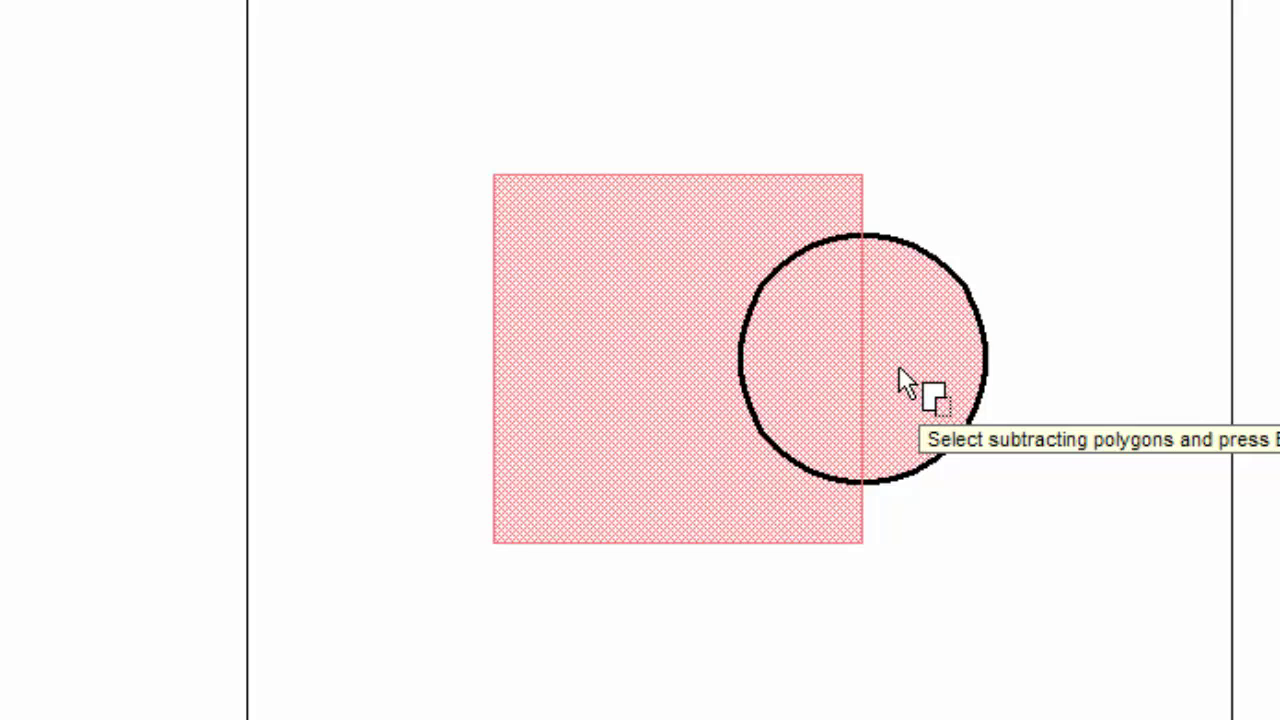
pyautogui.press('Return')
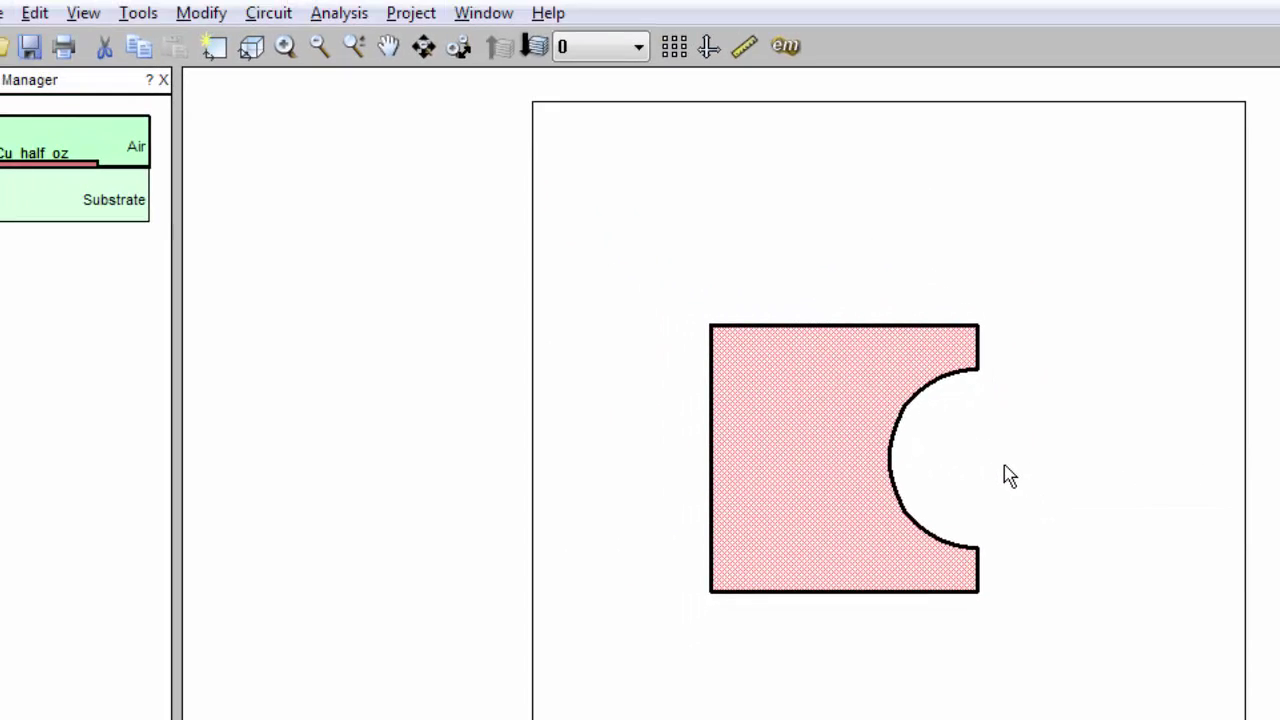
# Step: Undo the subtraction and trim the square against the circle
pyautogui.hotkey('ctrl', 'z')
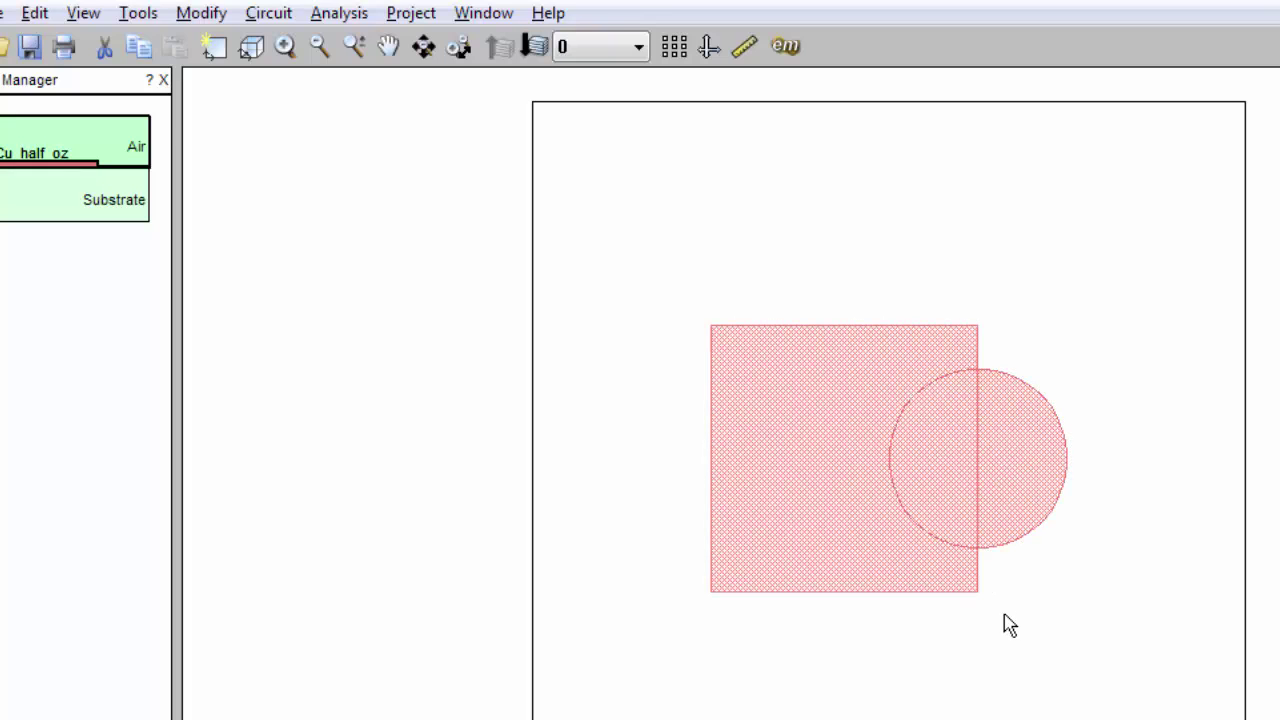
pyautogui.click(840, 523)
pyautogui.click(40, 13)
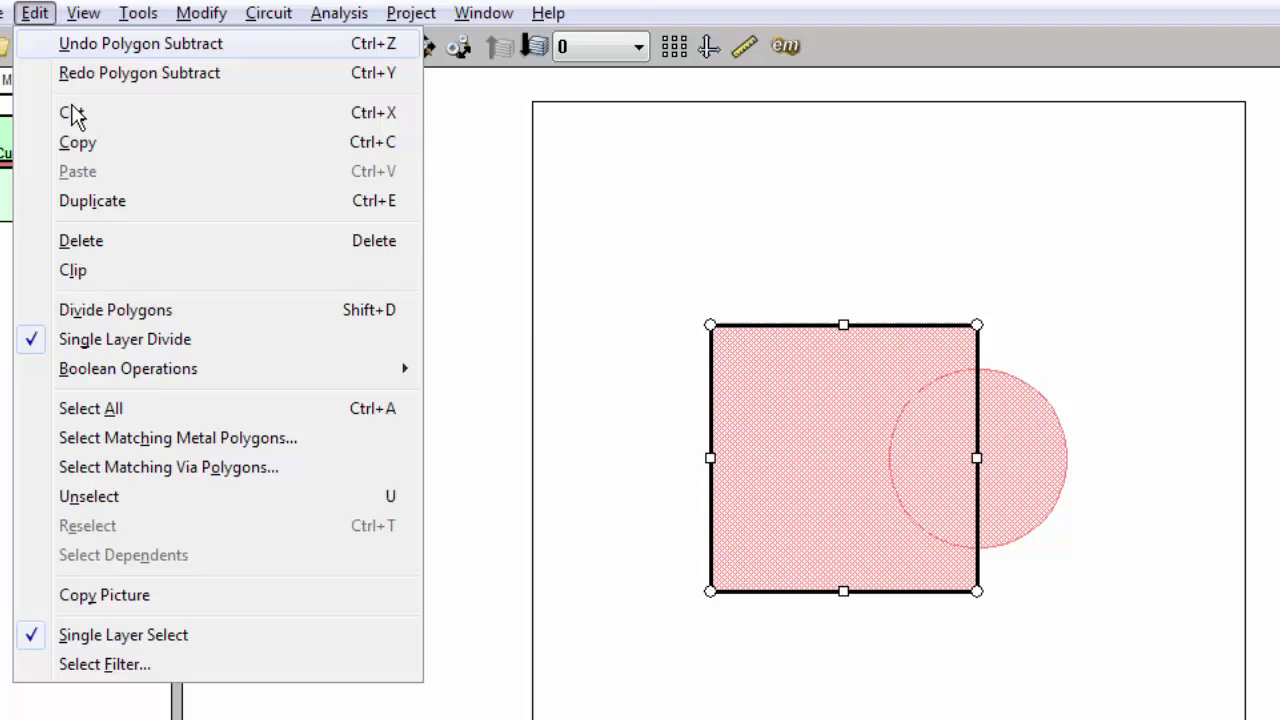
pyautogui.moveTo(158, 372)
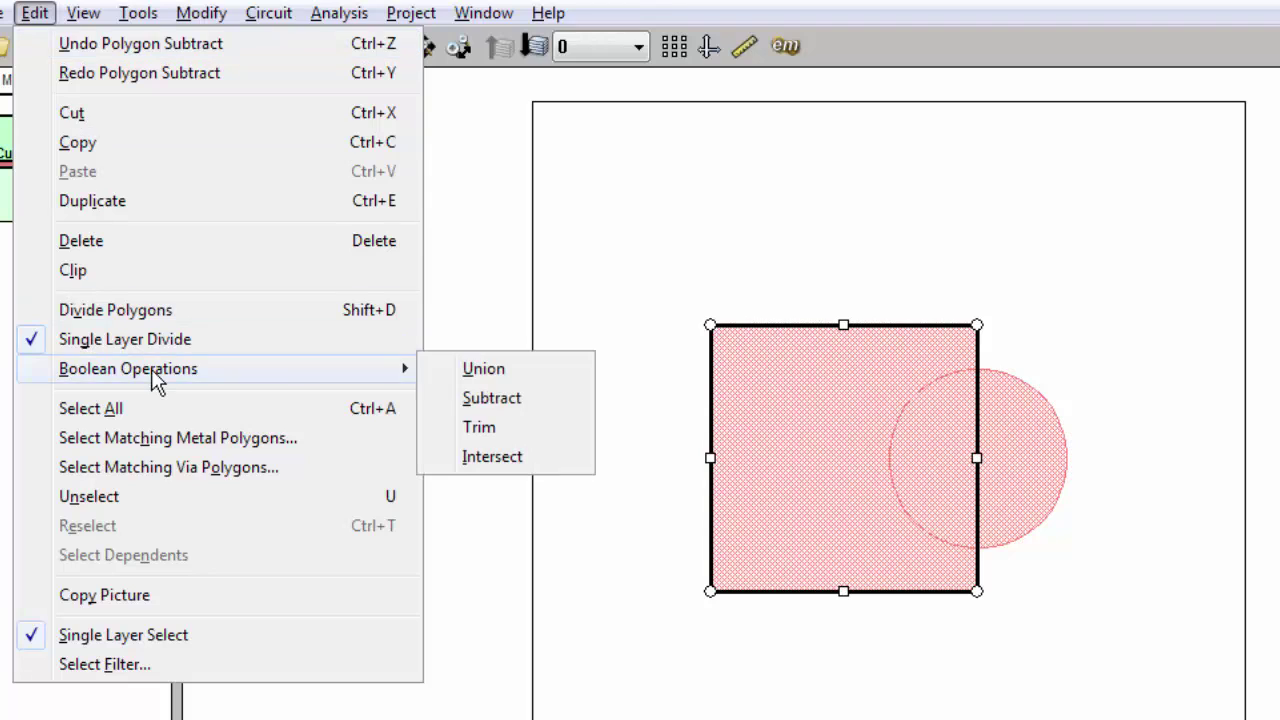
pyautogui.click(486, 429)
pyautogui.click(1005, 455)
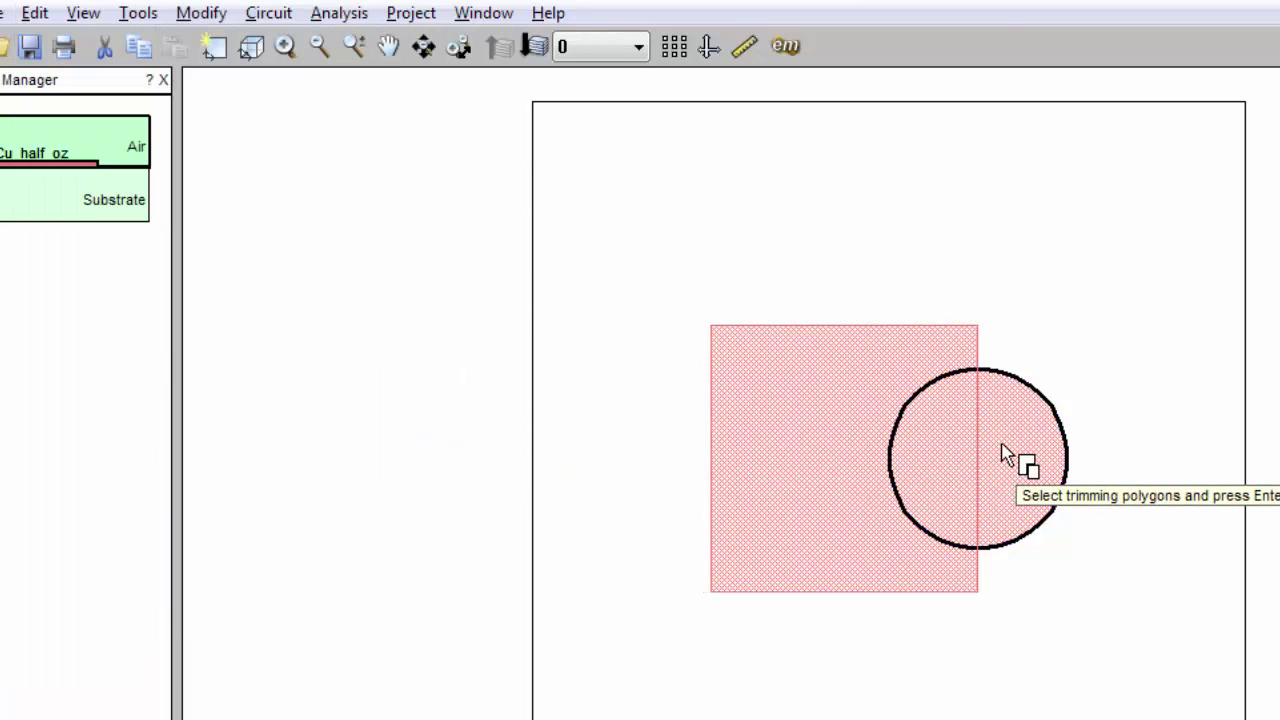
pyautogui.press('Return')
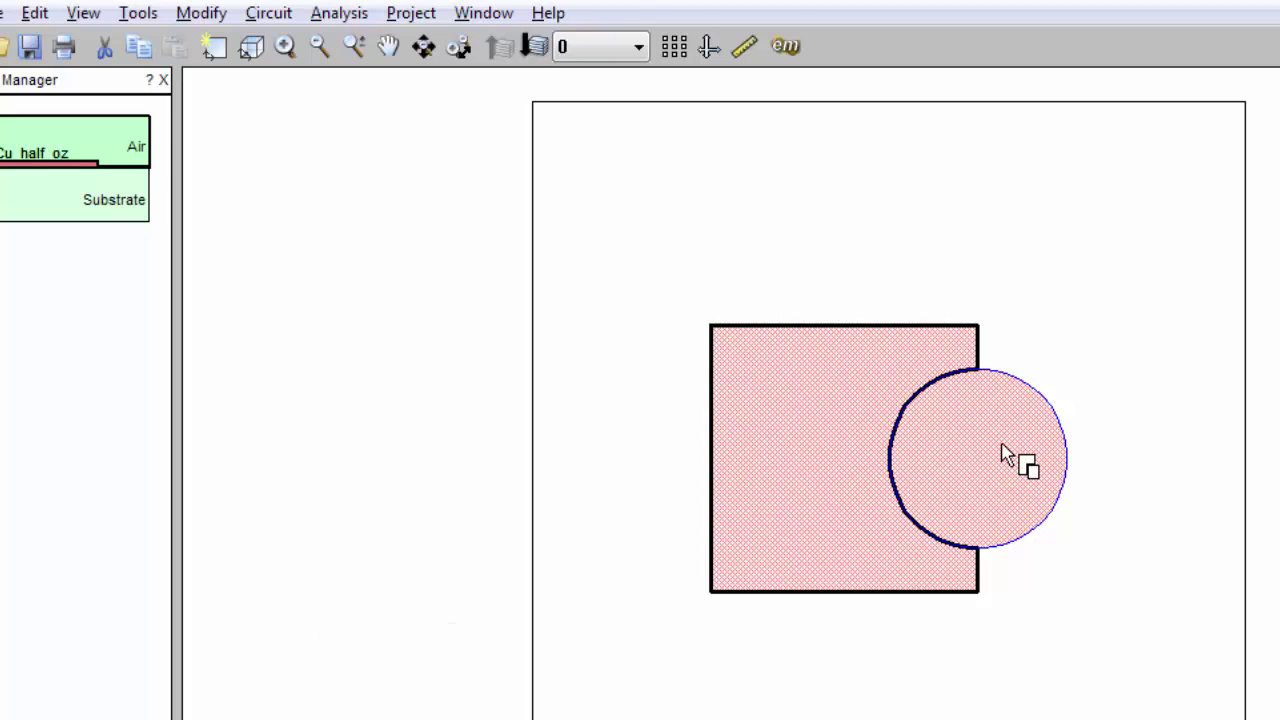
pyautogui.click(1001, 446)
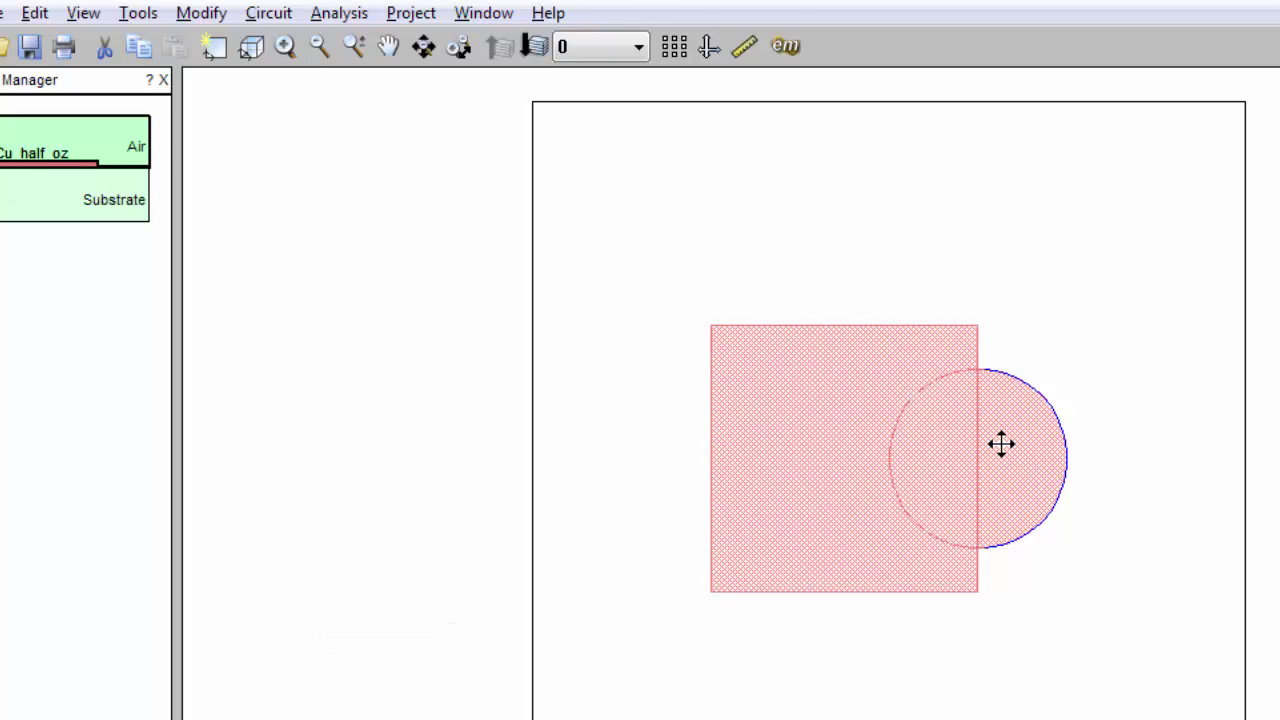
# Step: Intersect the square and circle to keep only their overlapping half-disc
pyautogui.moveTo(641, 250); pyautogui.dragTo(1122, 654)
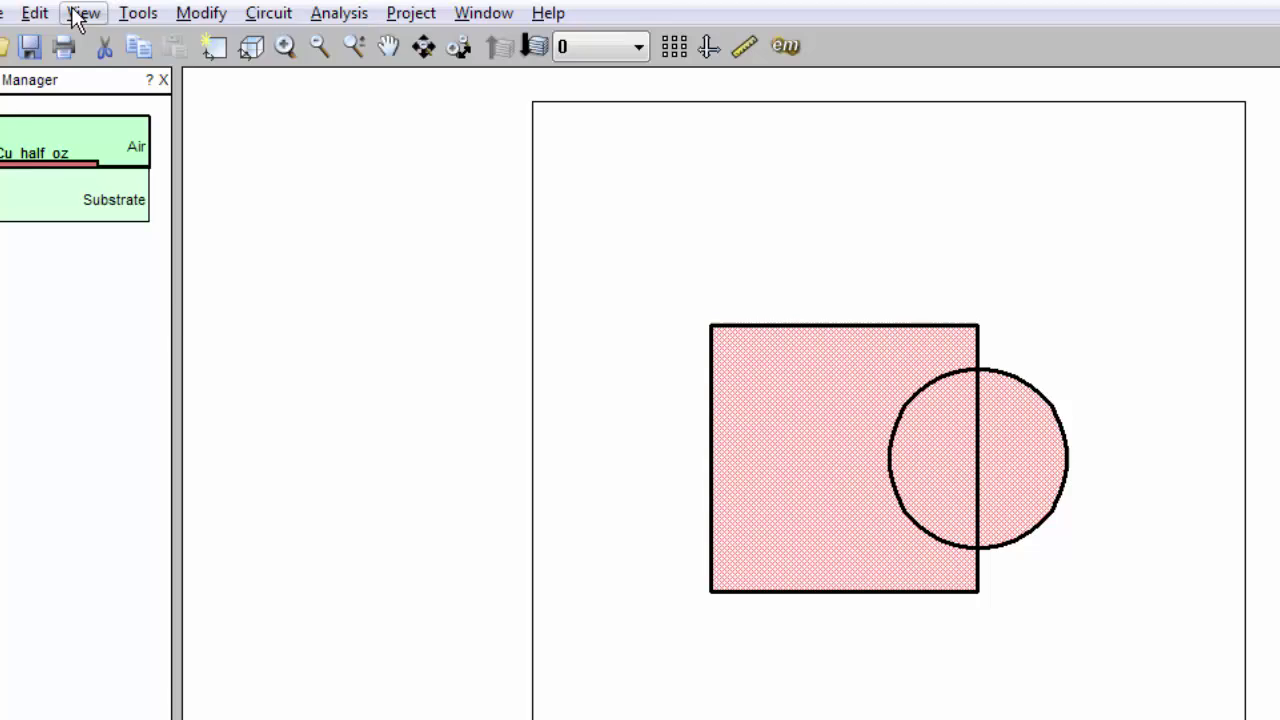
pyautogui.click(35, 13)
pyautogui.moveTo(150, 368)
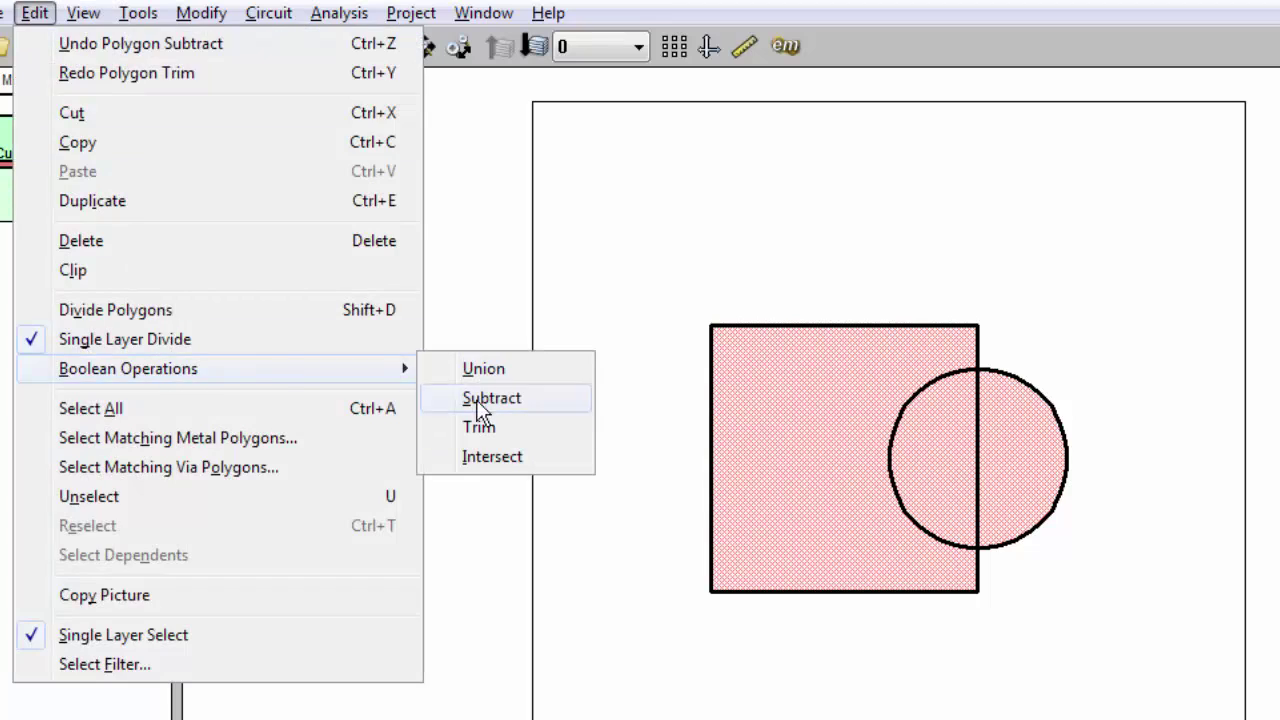
pyautogui.click(509, 456)
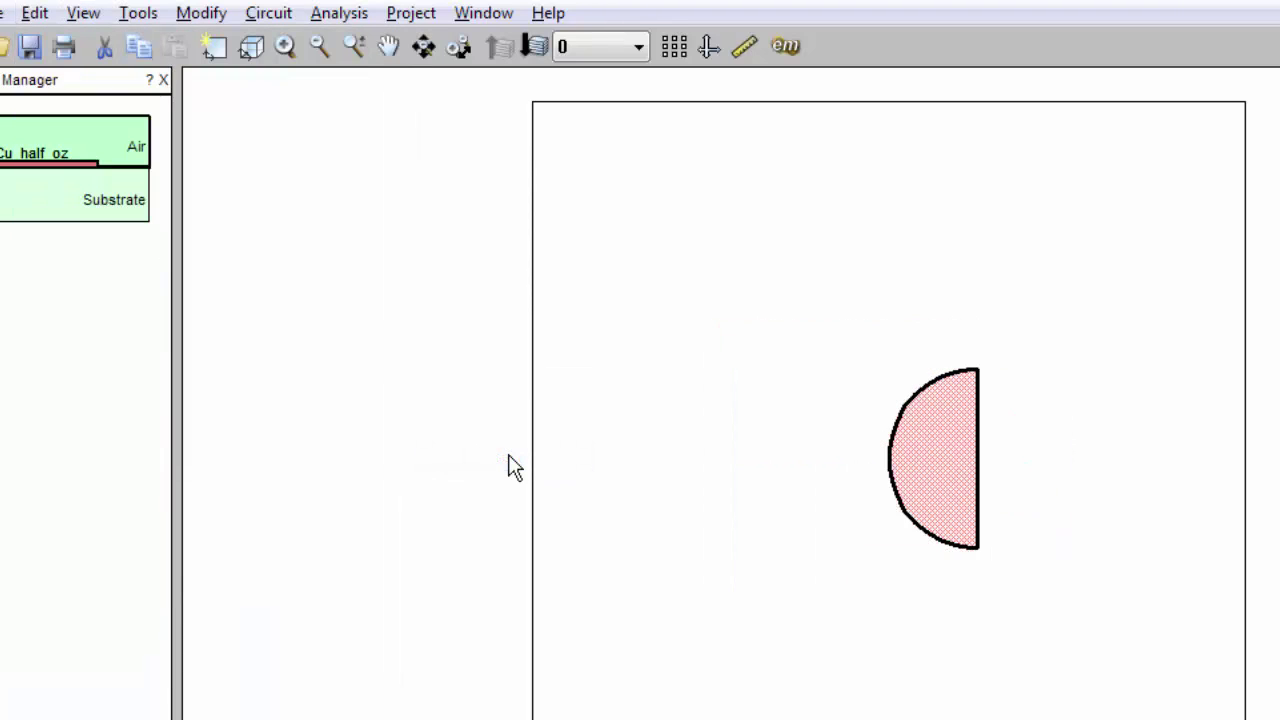
# Step: Search the Sonnet Help index for 'boolean' and open the Union page
pyautogui.click(548, 13)
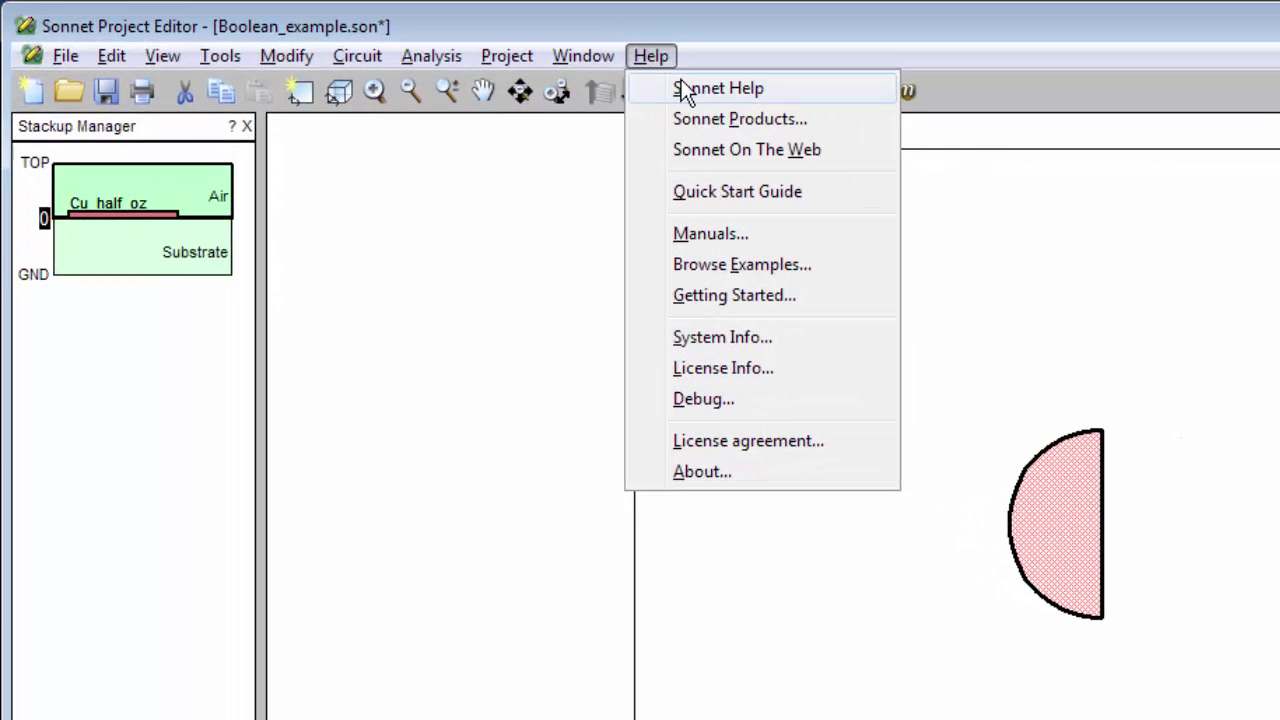
pyautogui.click(683, 88)
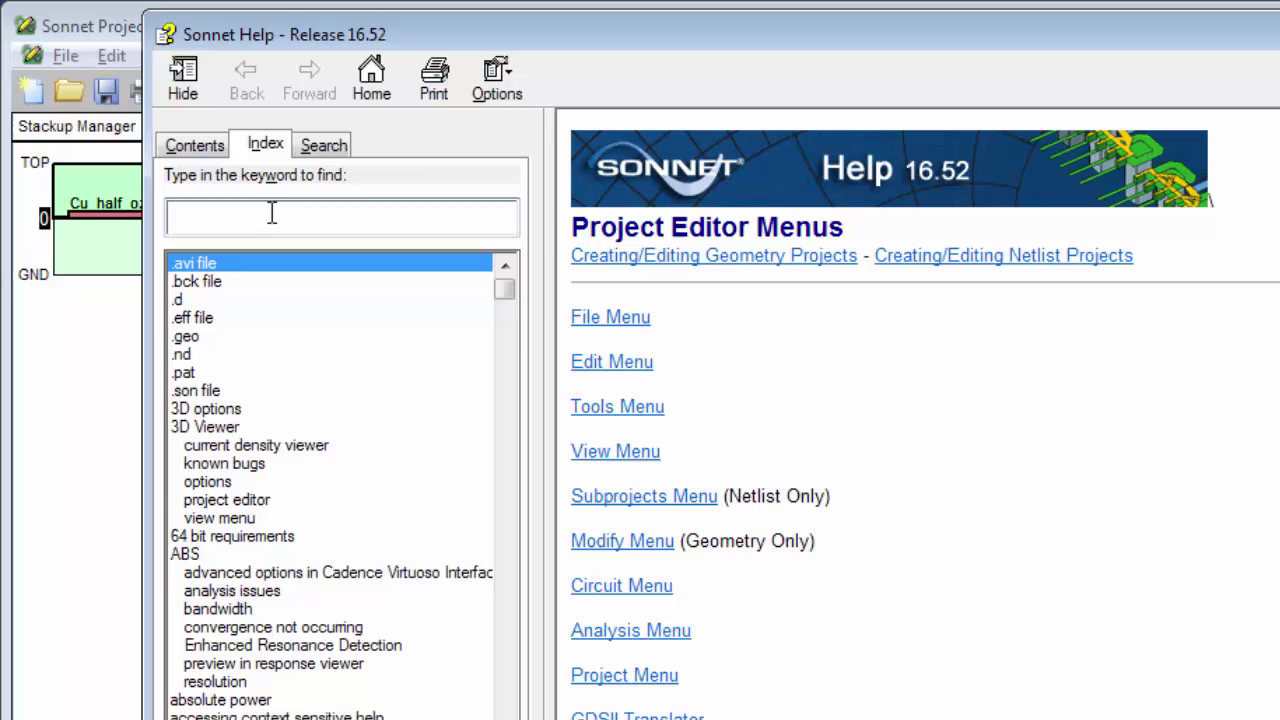
pyautogui.write('boolean')
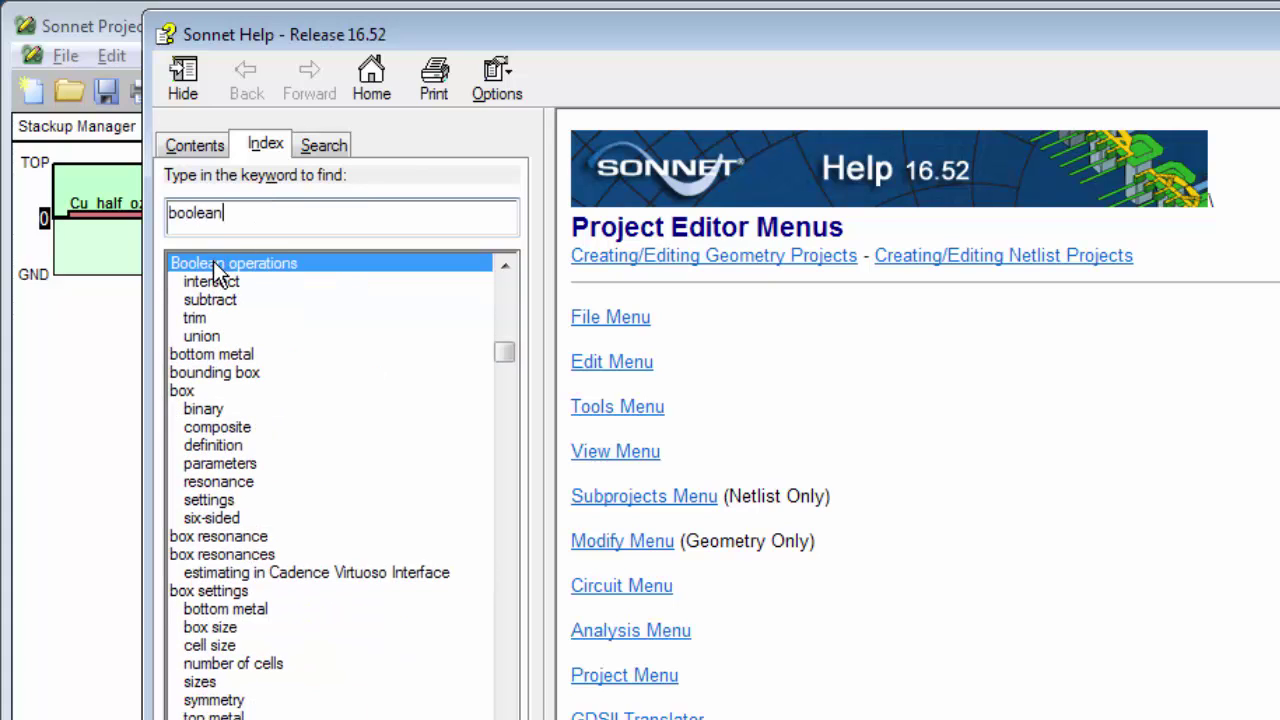
pyautogui.doubleClick(213, 262)
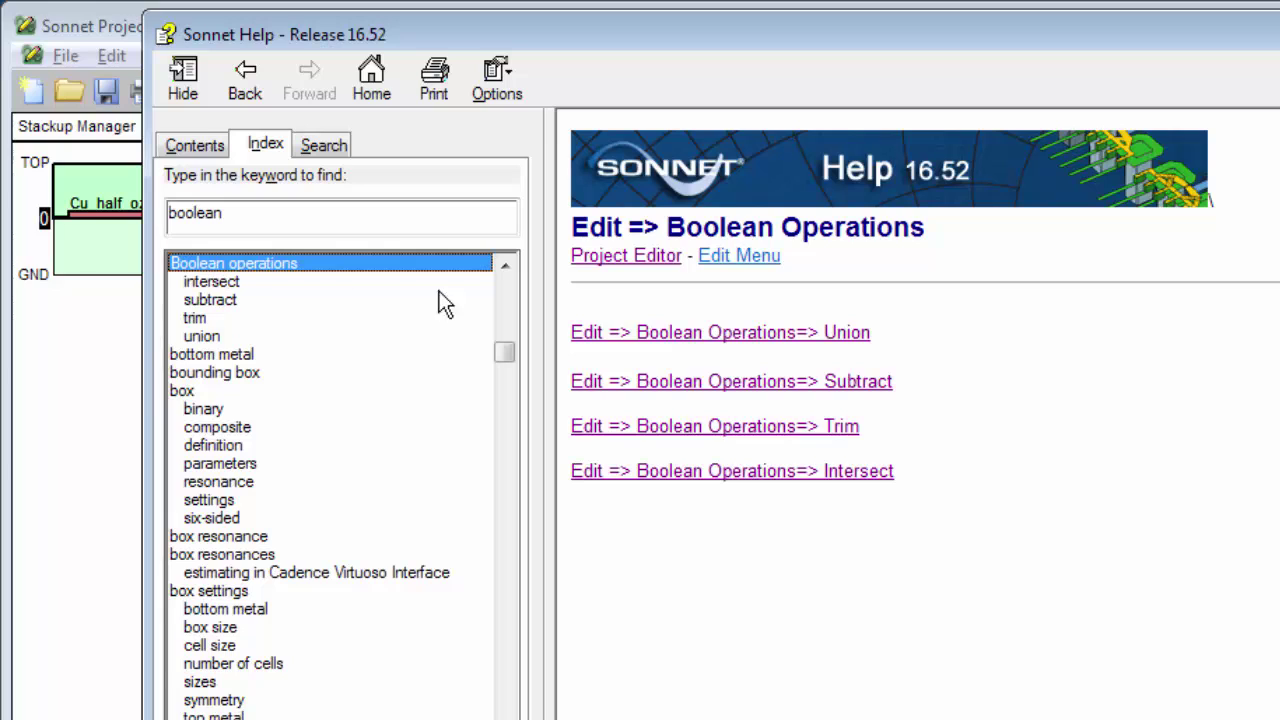
pyautogui.click(714, 335)
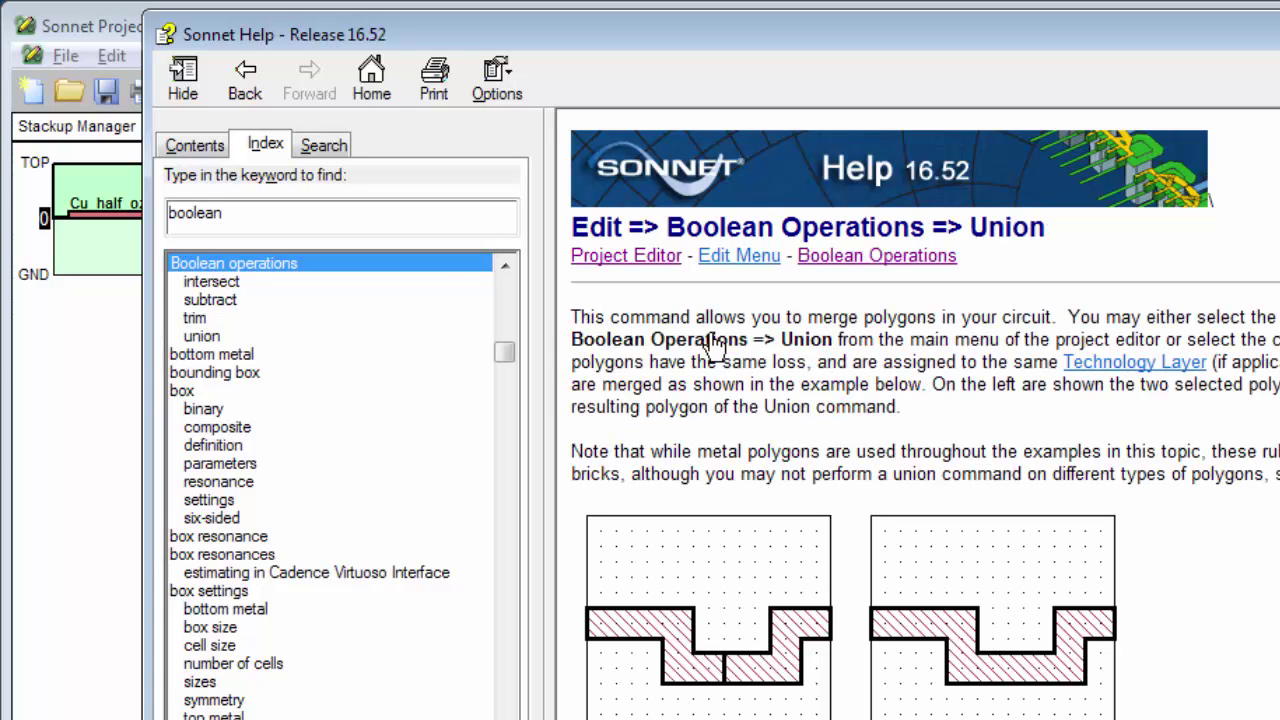